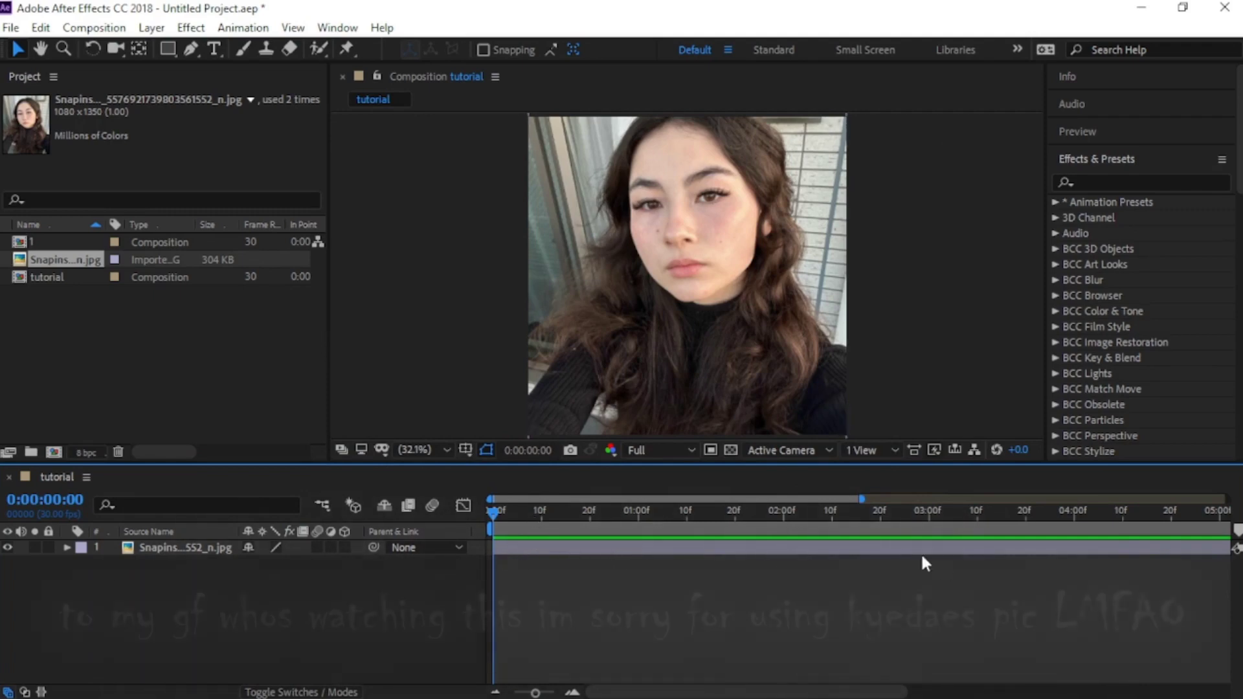
Duplicate the selfie layer, zoom in on the face, and trace a closed mask around one eye.
key("space")
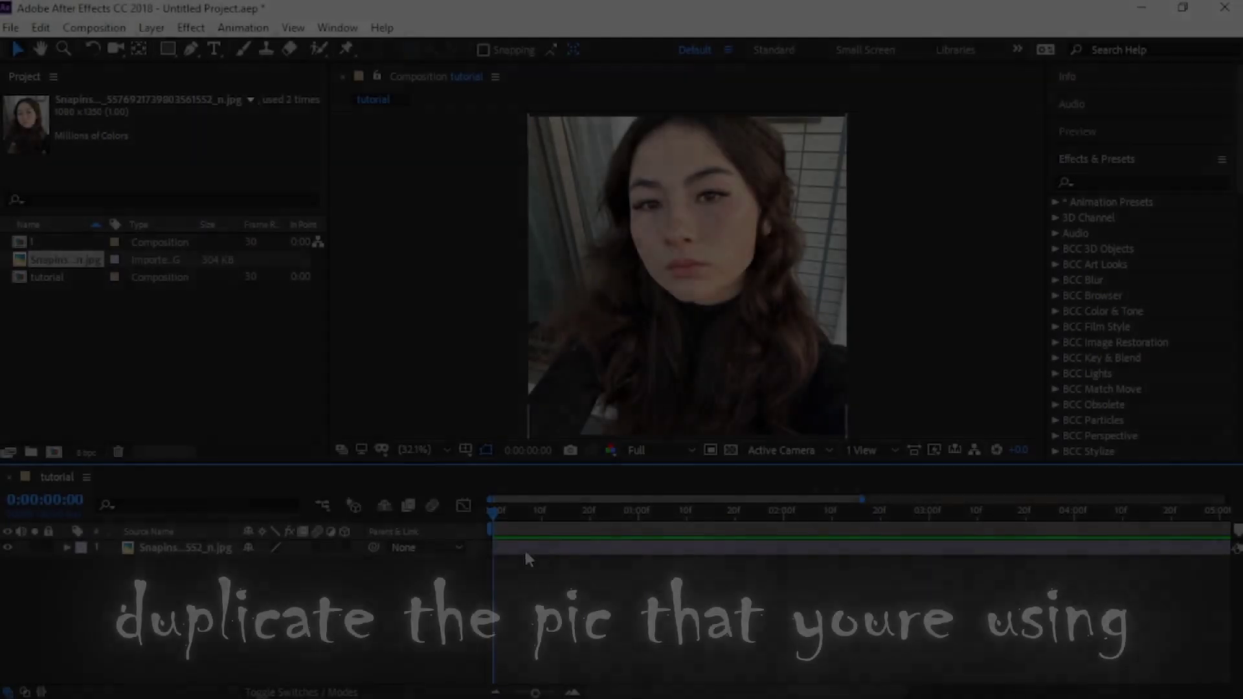
key("ctrl+d")
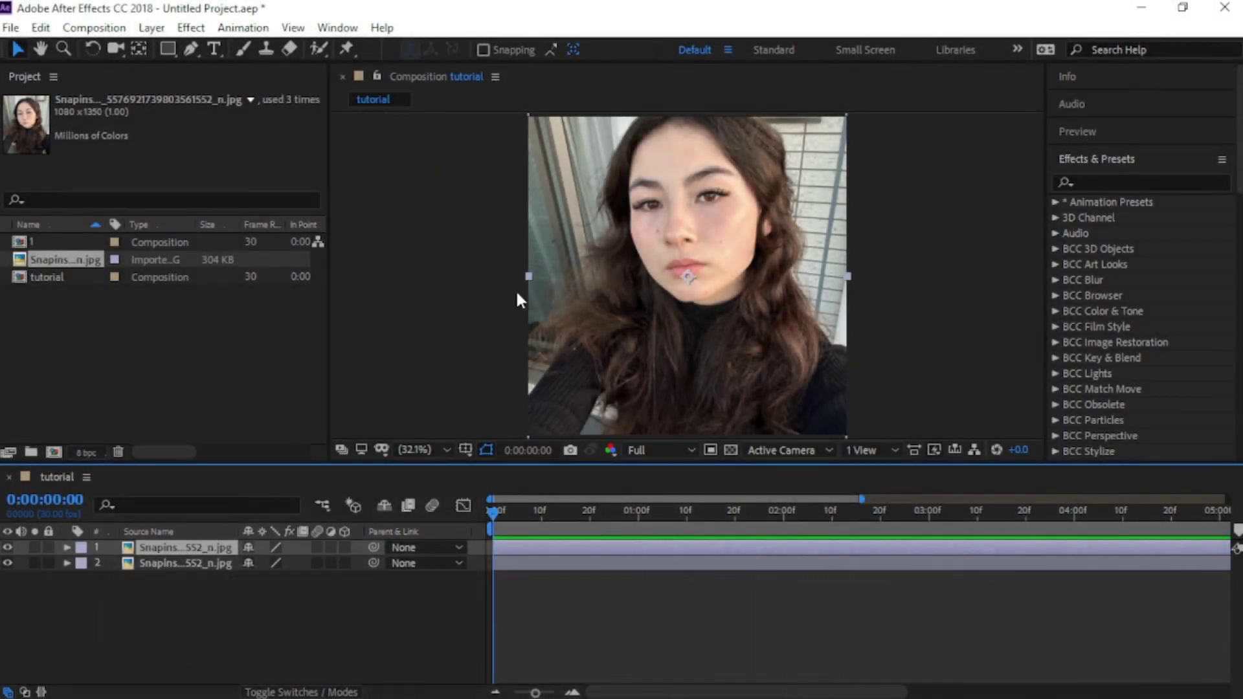
key("h")
scroll(674, 324, "up", 5)
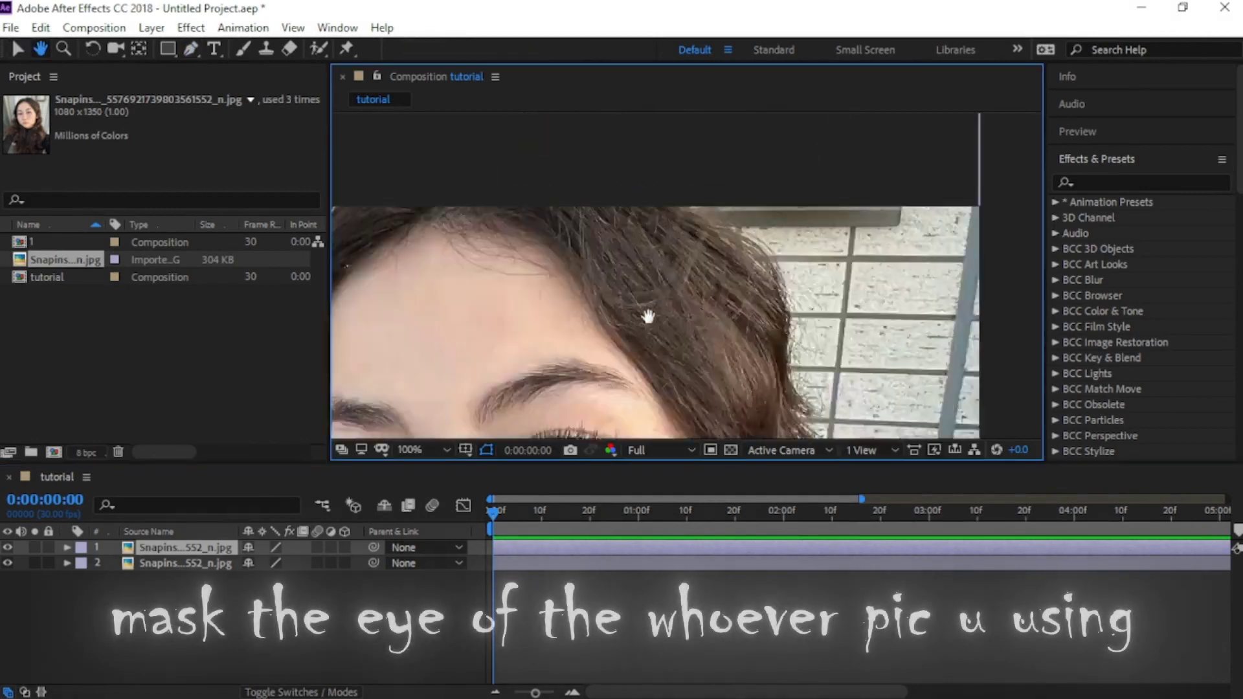
scroll(673, 337, "down", 2)
scroll(608, 277, "down", 2)
scroll(591, 257, "down", 2)
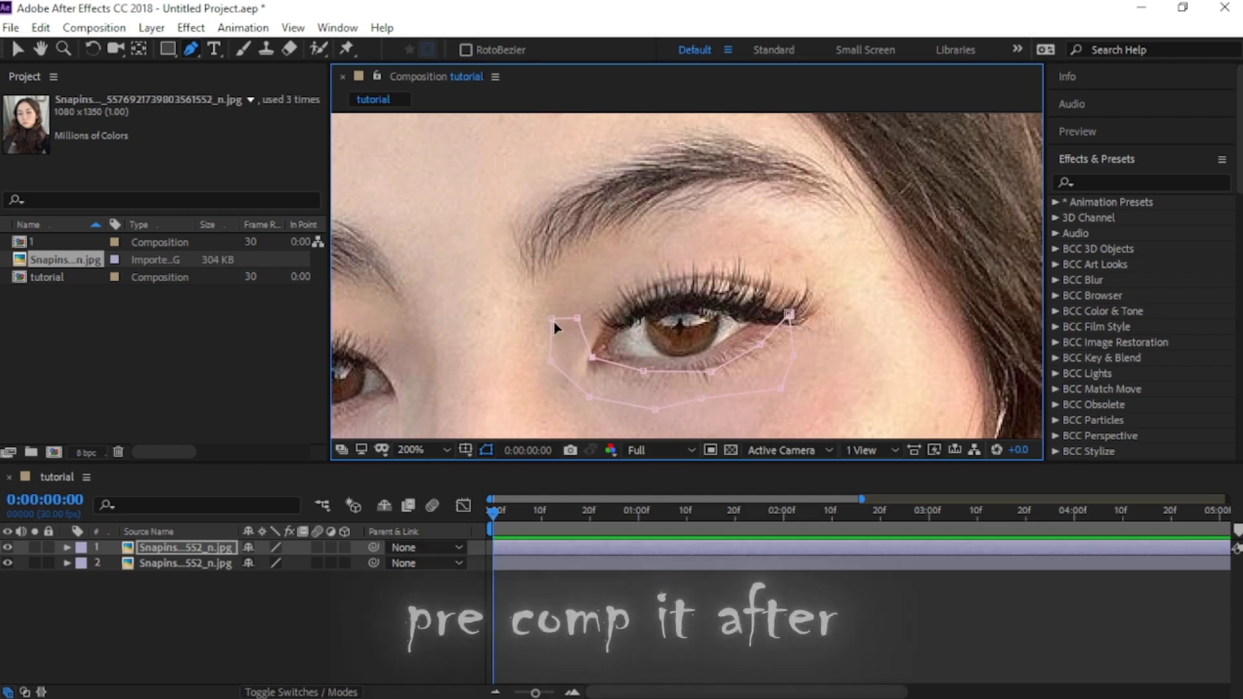
left_click_drag(576, 318, 578, 340)
left_click(20, 50)
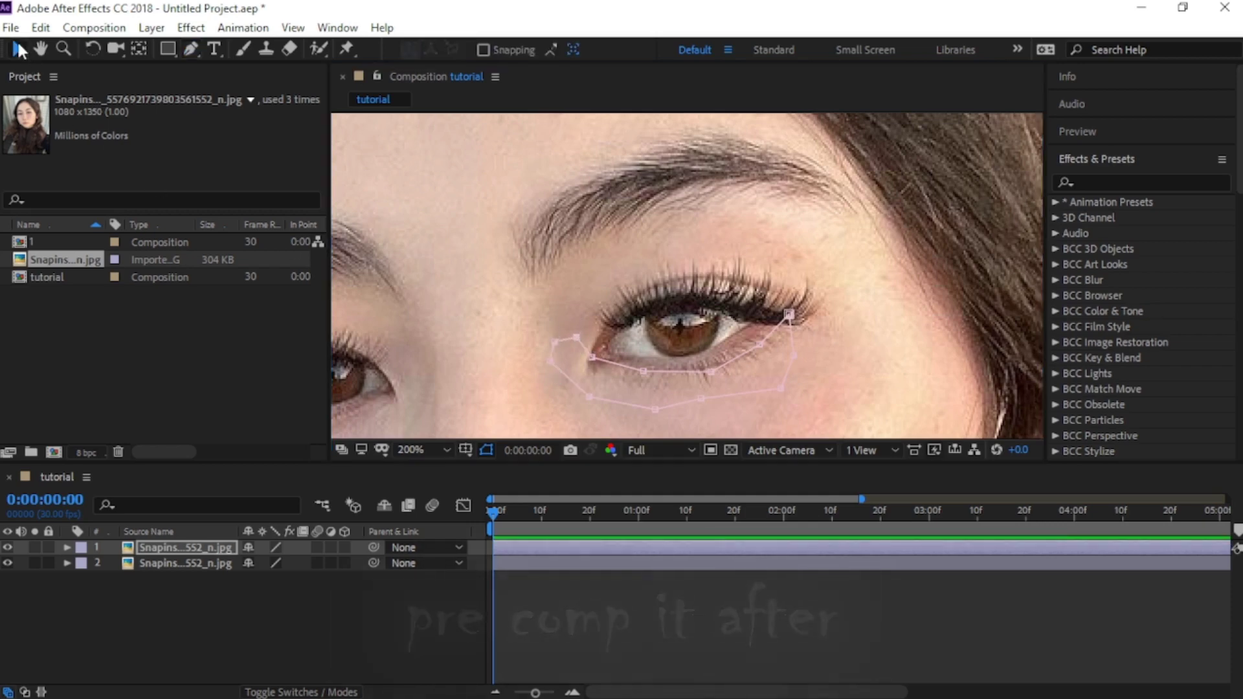
Pre-compose the masked top layer into a new Comp 1.
right_click(512, 545)
left_click(562, 465)
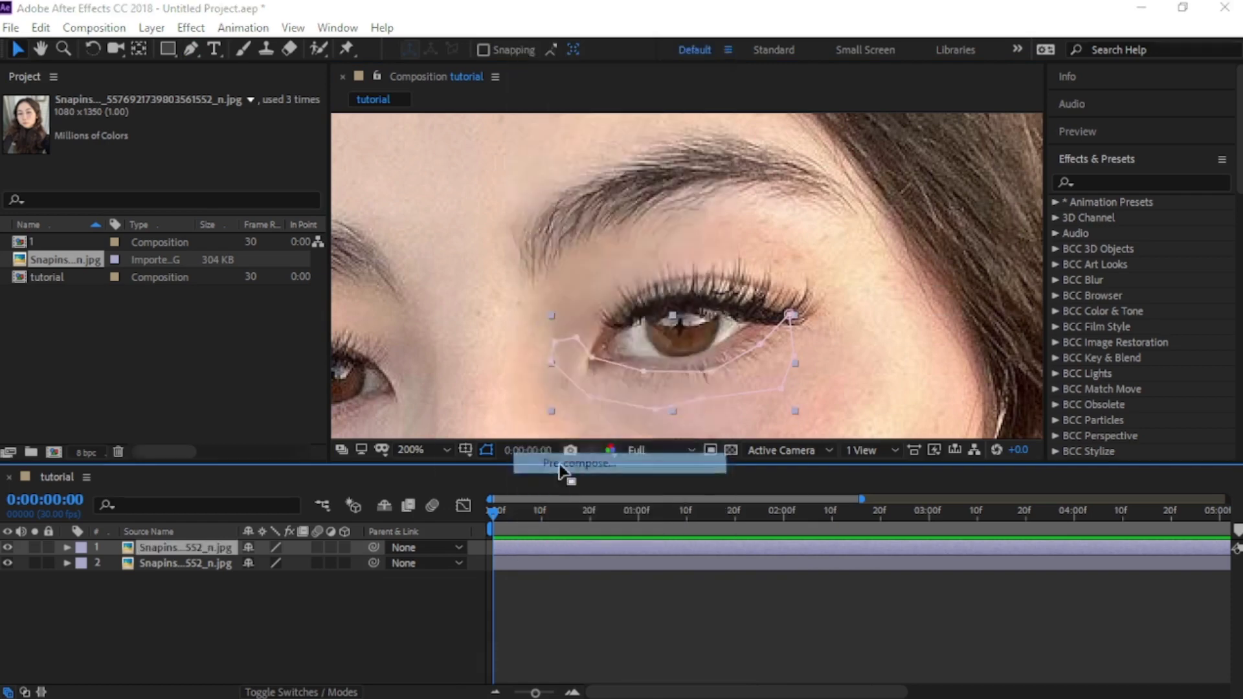
left_click(667, 476)
Fit the whole frame in the viewer and search Effects & Presets for Liquify.
left_click(414, 450)
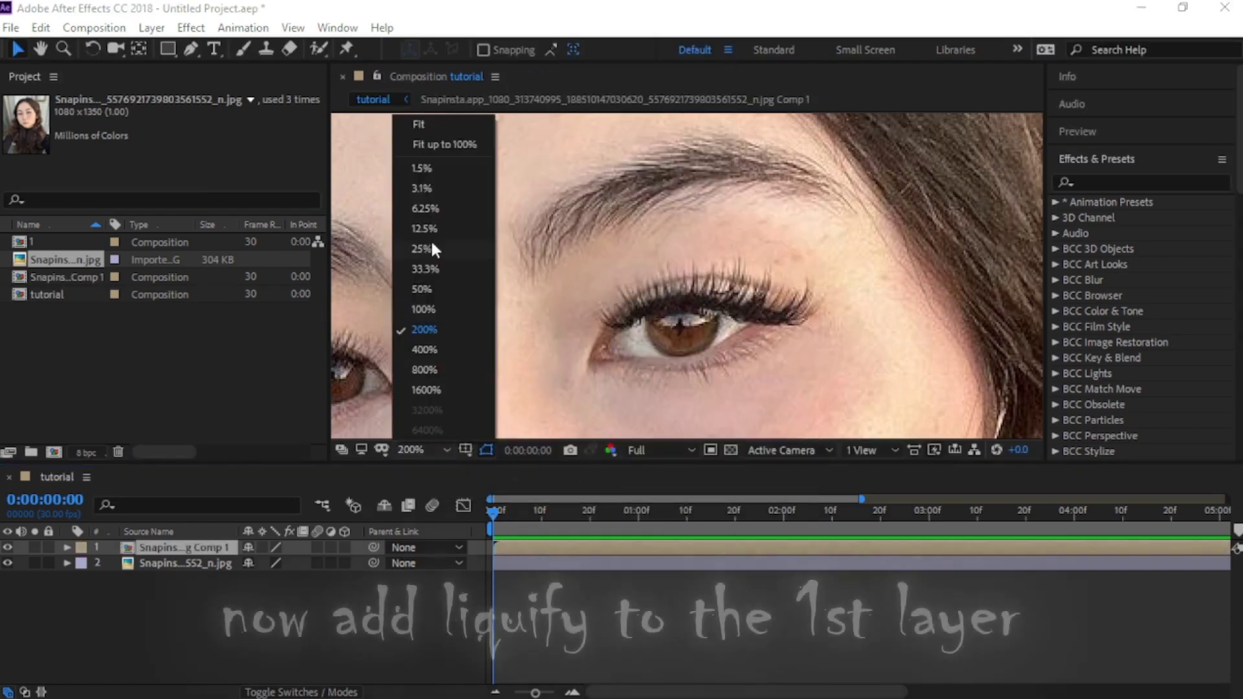
left_click(440, 134)
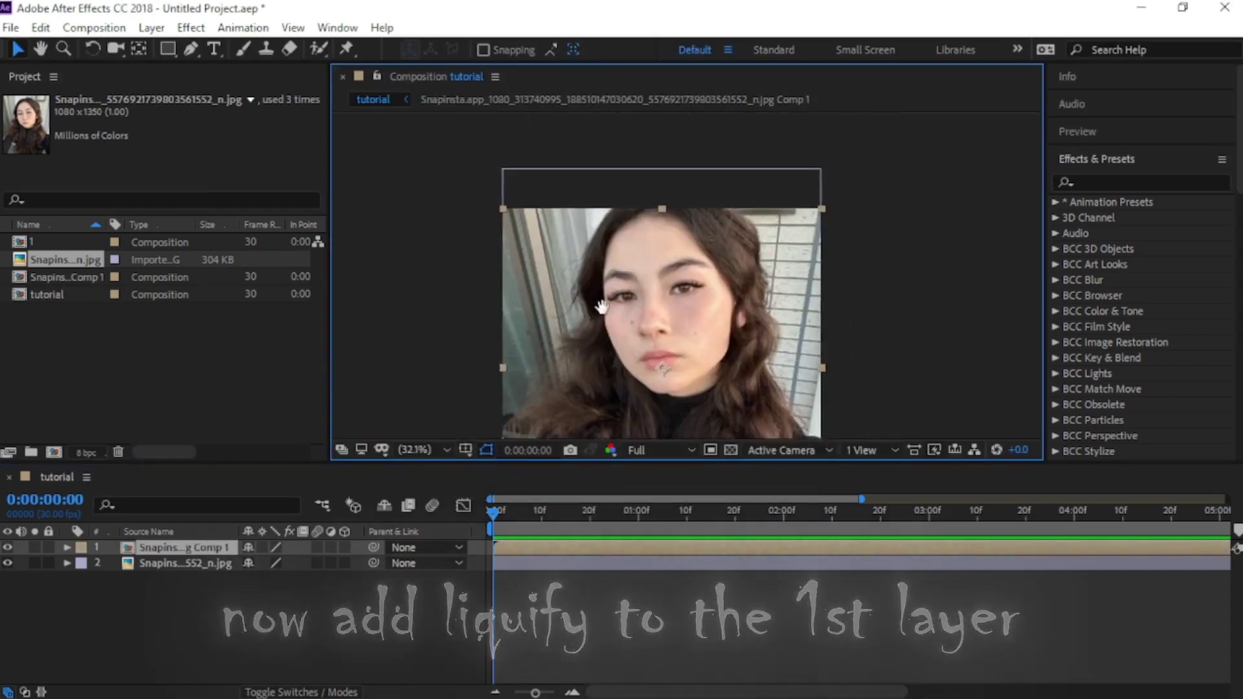
scroll(654, 295, "up", 3)
scroll(661, 291, "up", 3)
scroll(661, 291, "down", 1)
scroll(686, 259, "down", 1)
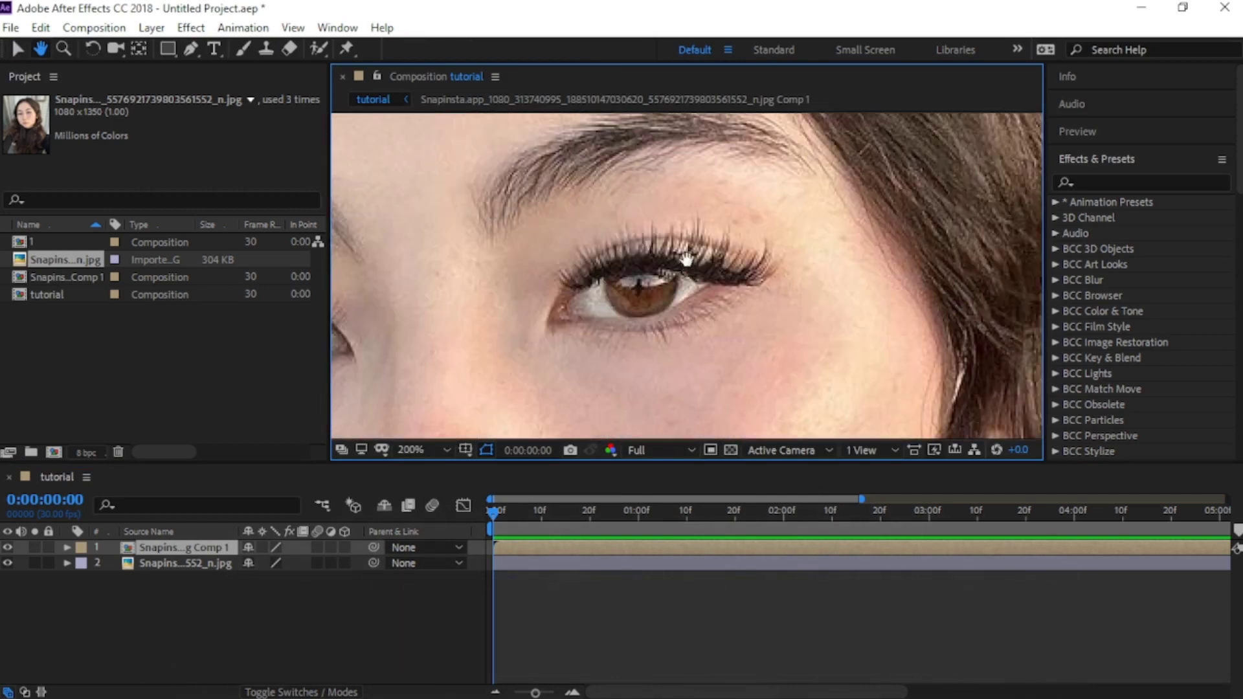
left_click(1131, 181)
type("liquid")
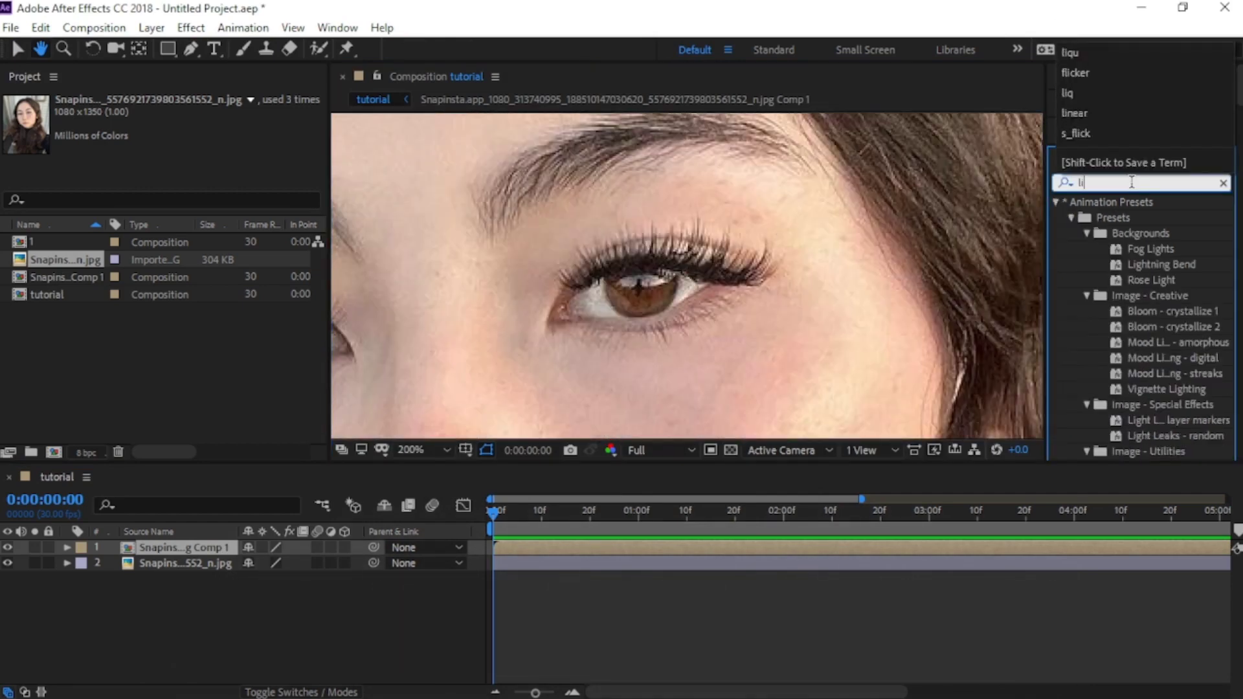
key("BackSpace")
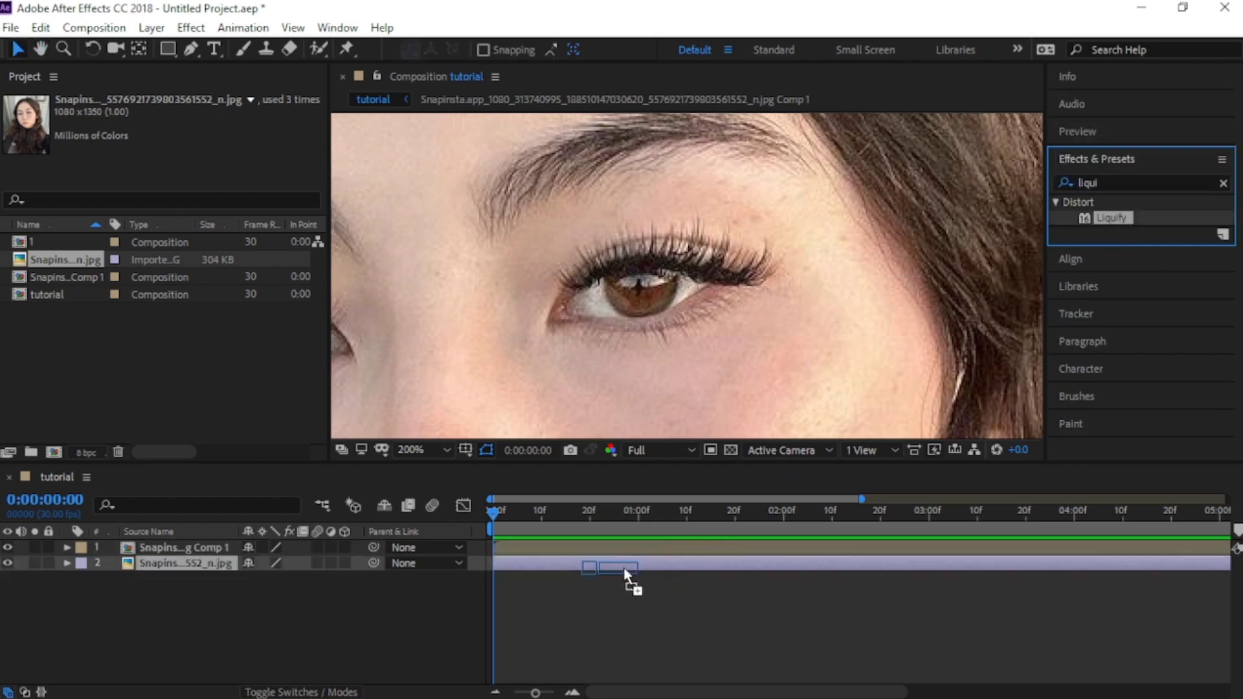
Apply Liquify to the original selfie layer and set the warp Brush Size to 29.
left_click_drag(726, 546, 627, 562)
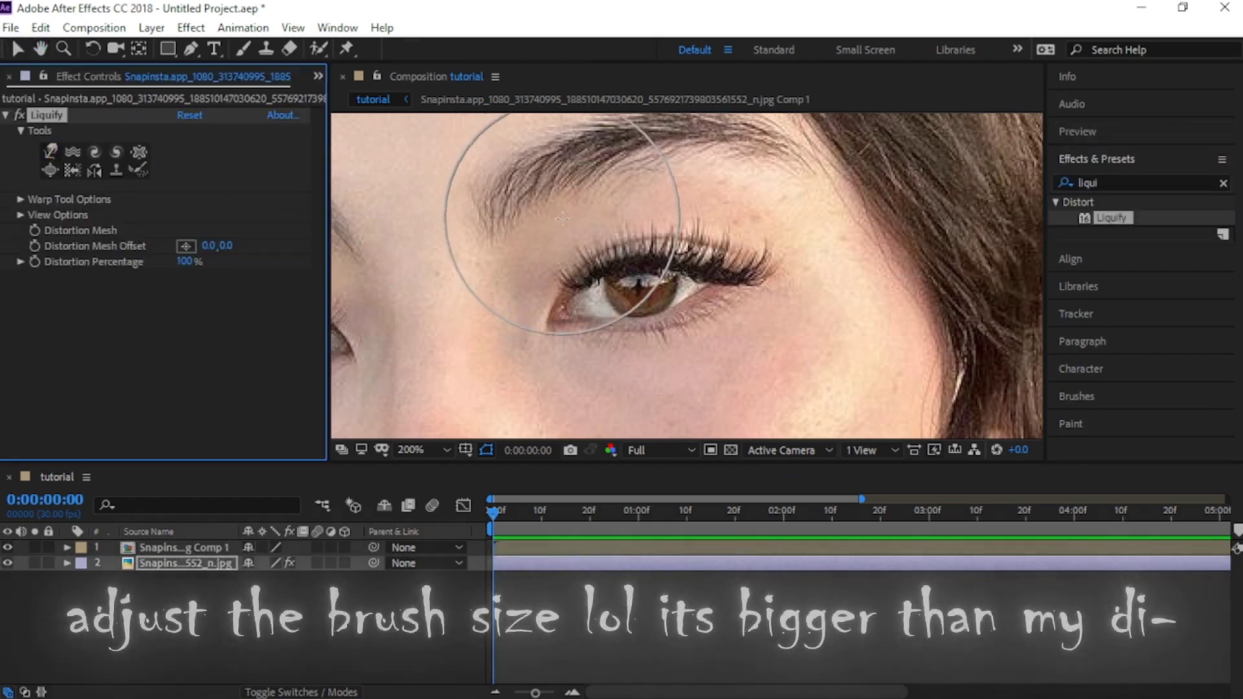
left_click(24, 210)
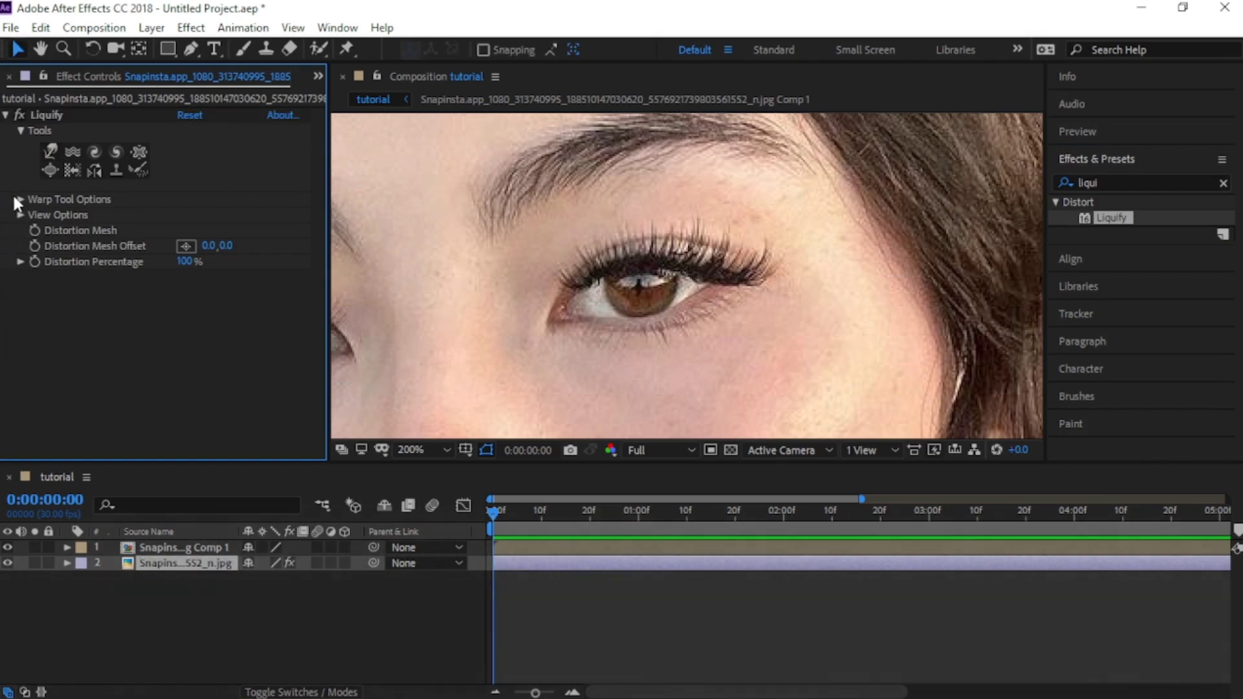
left_click(20, 199)
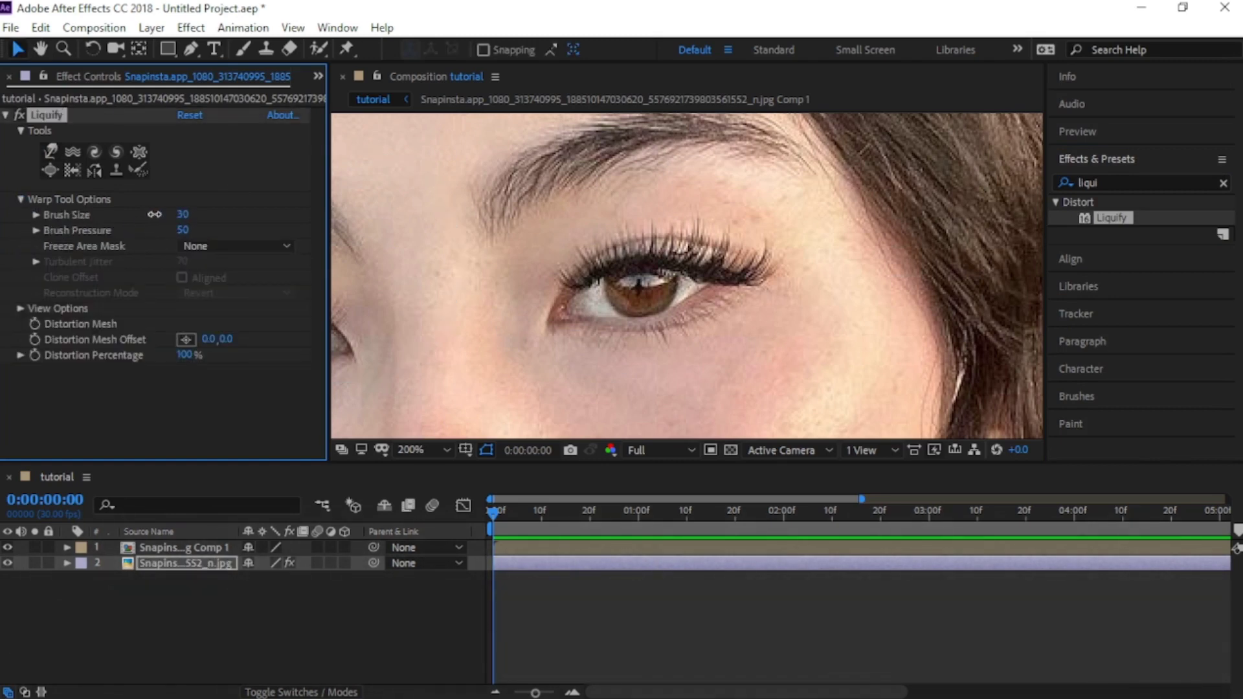
left_click_drag(154, 214, 151, 215)
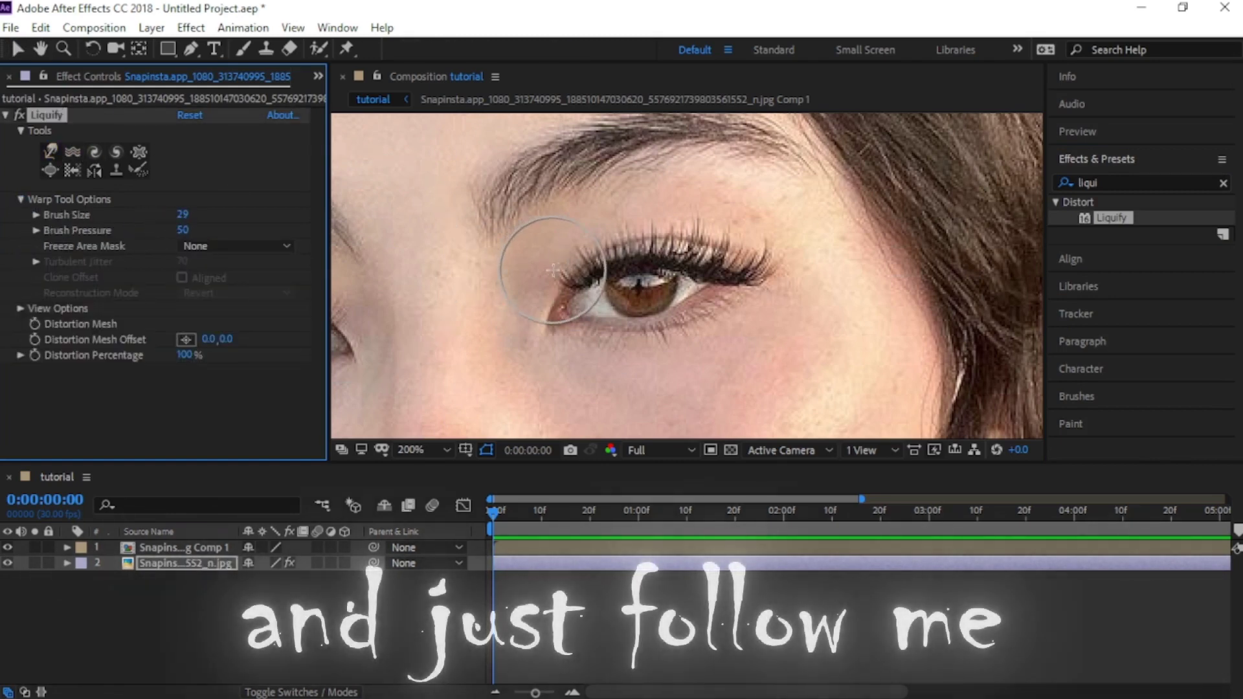
Warp the upper lid, iris and lashes down so the eye looks closed.
left_click_drag(591, 277, 619, 322)
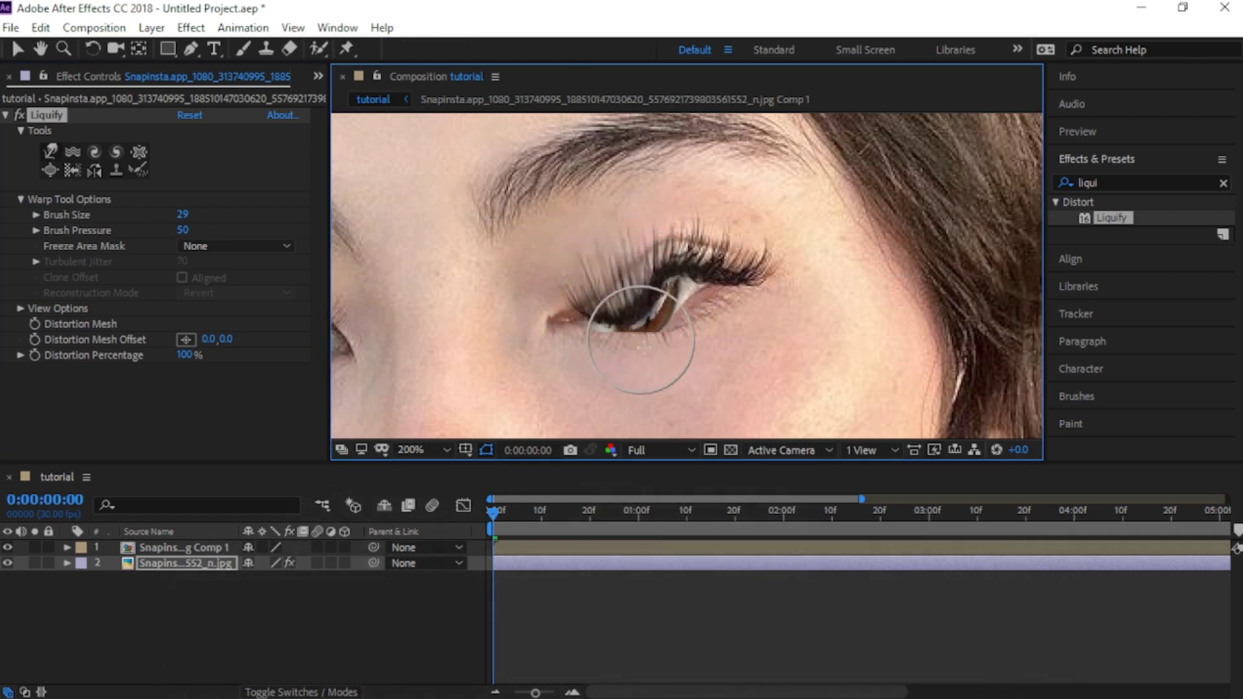
left_click_drag(654, 303, 729, 316)
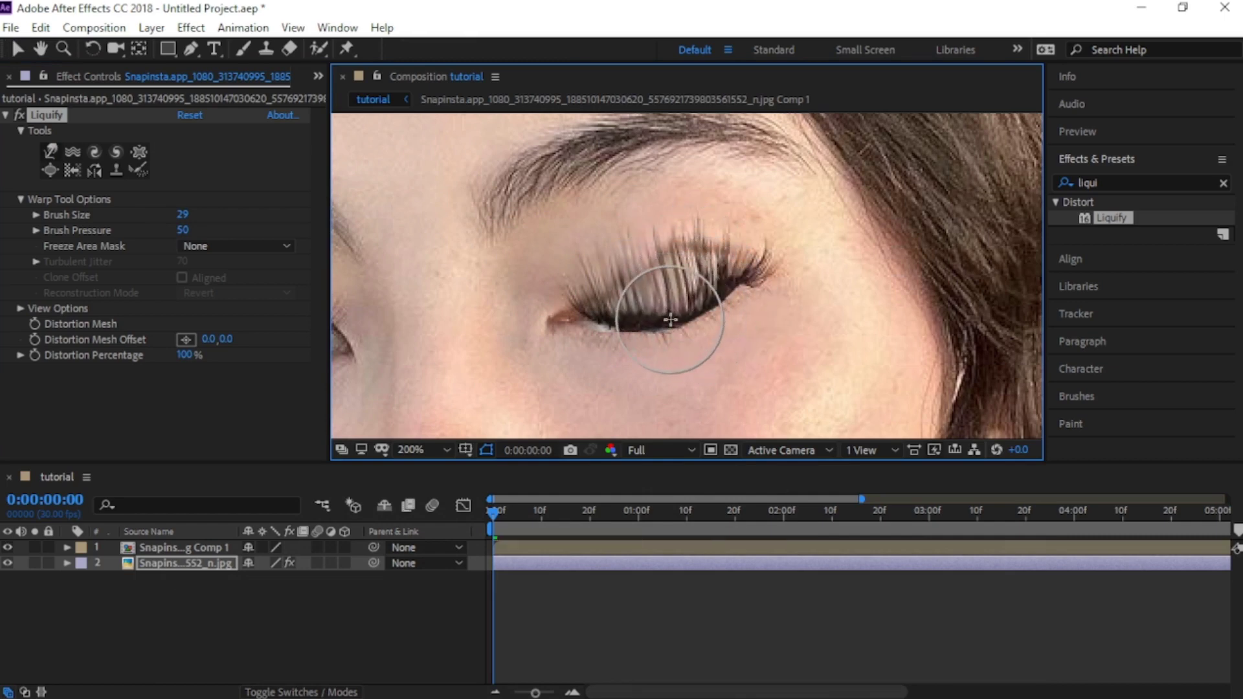
left_click_drag(569, 305, 578, 324)
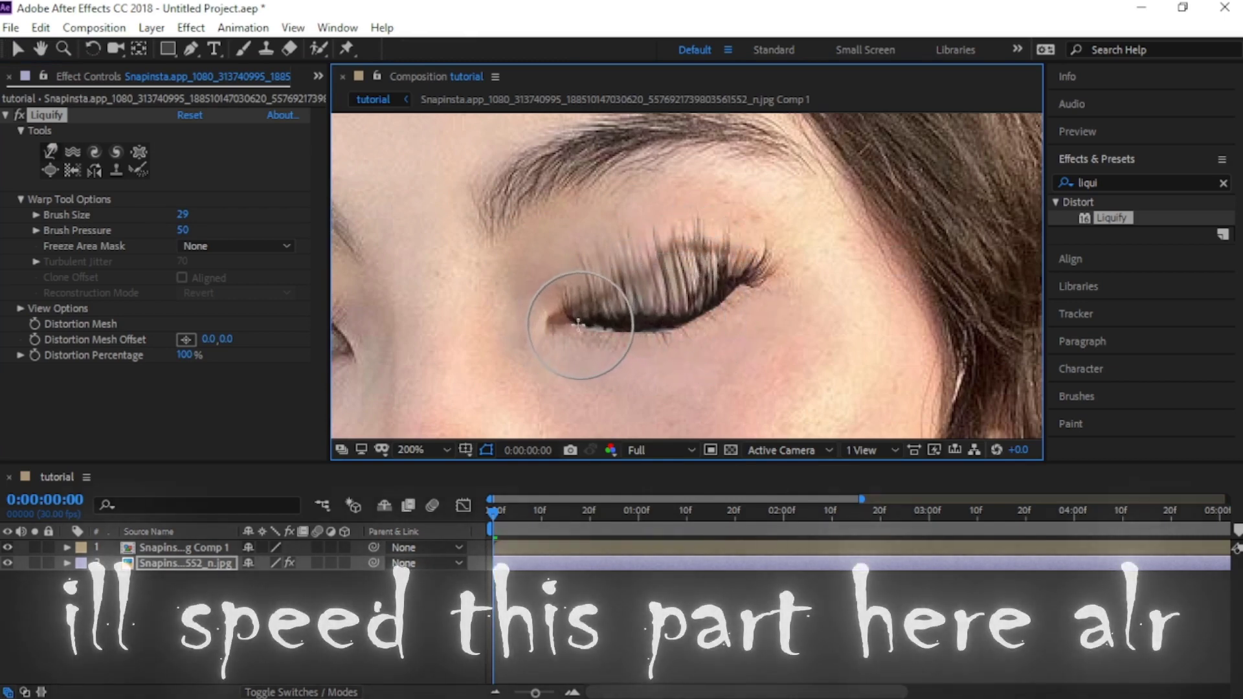
left_click_drag(712, 265, 600, 322)
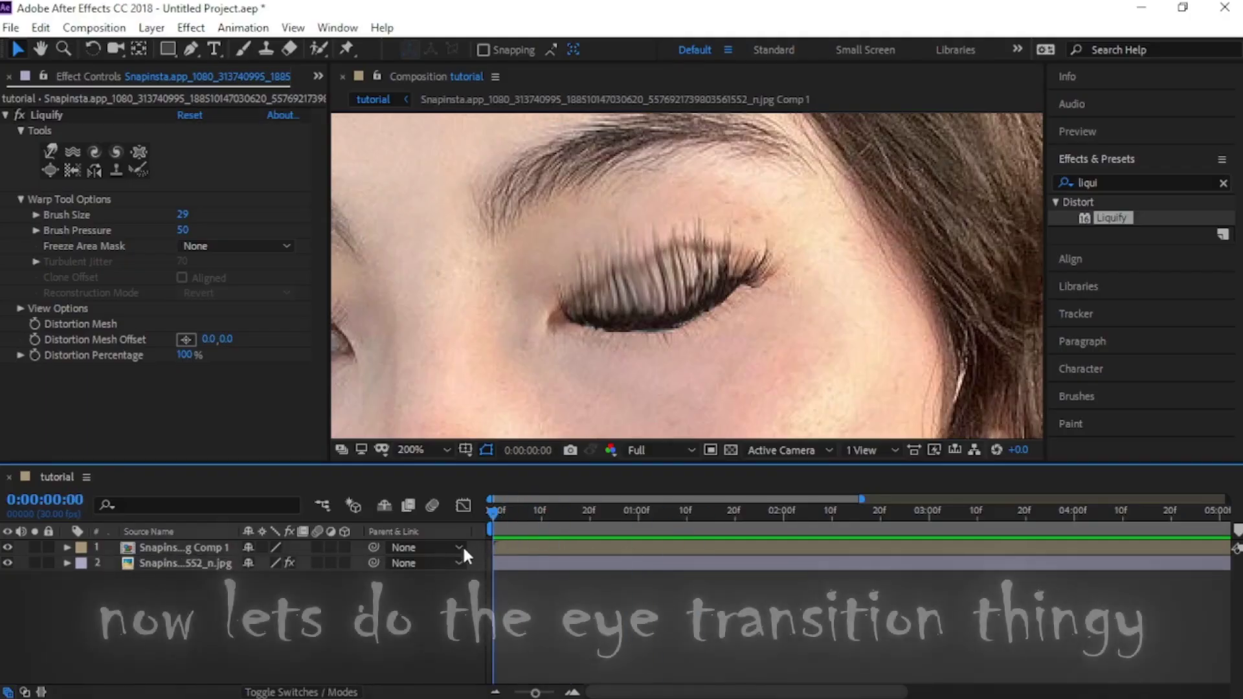
Trim both layers to end at frame 20 with Alt+], then return to the first frame.
left_click(528, 517)
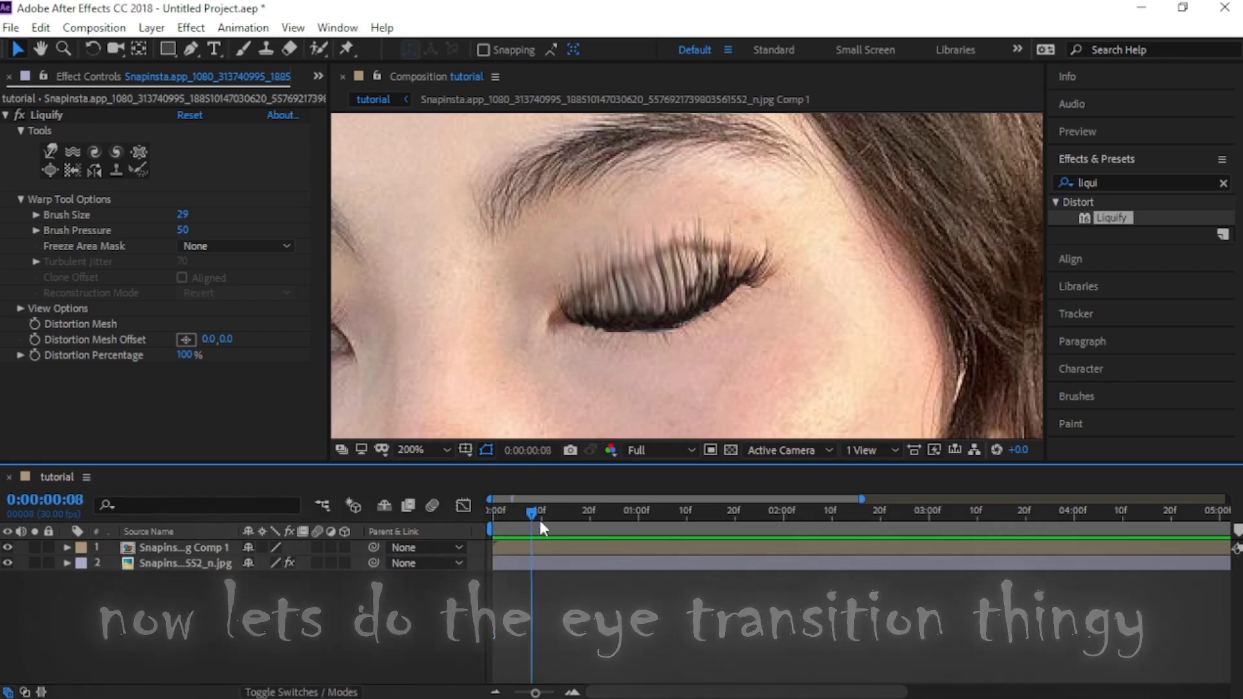
left_click(543, 506)
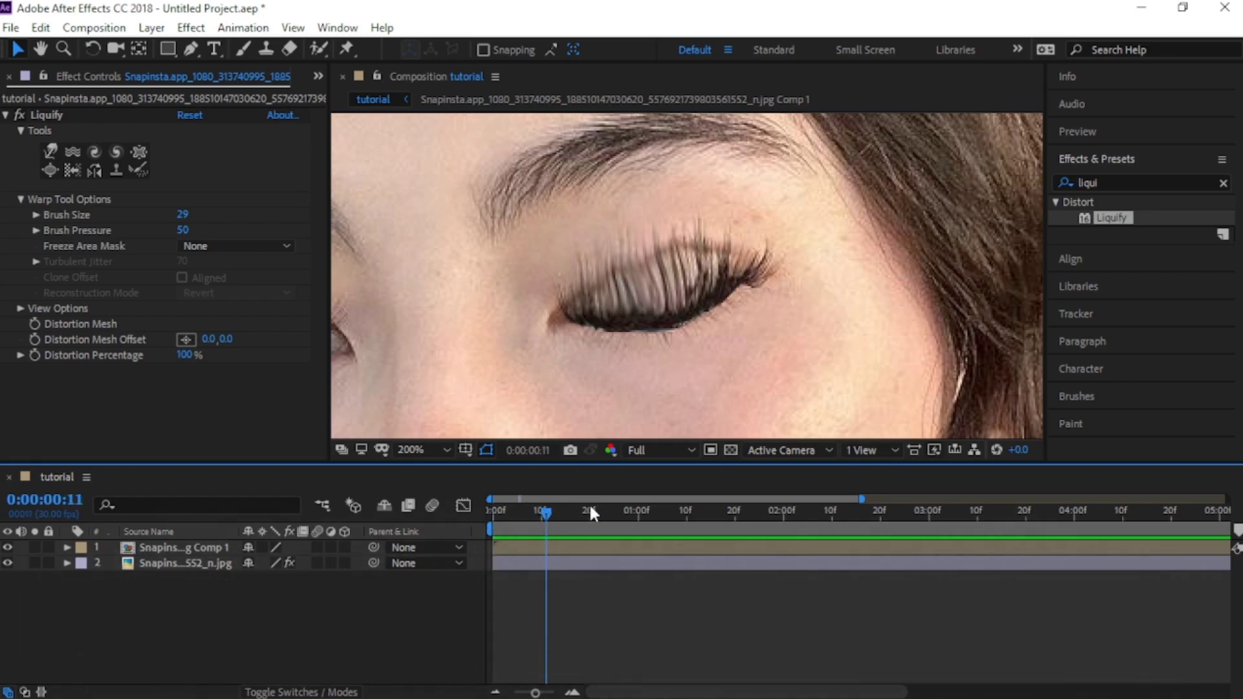
left_click(586, 548)
left_click(589, 561, "shift")
key("alt+bracketright")
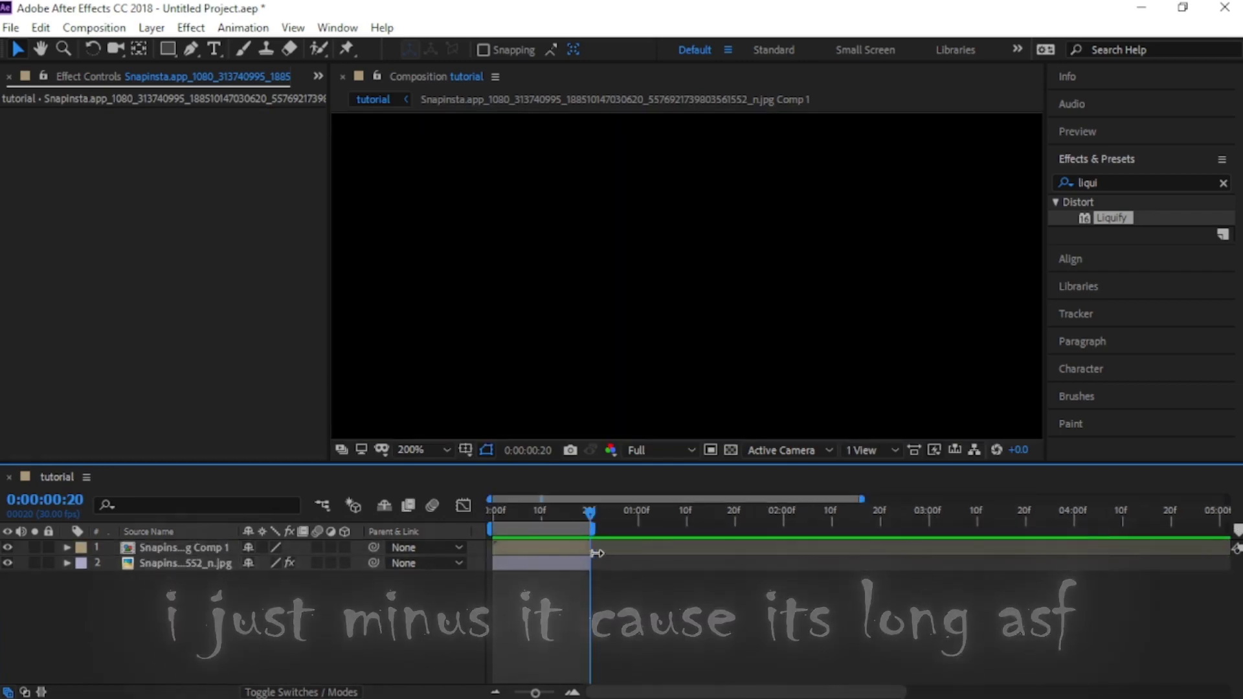
key("Home")
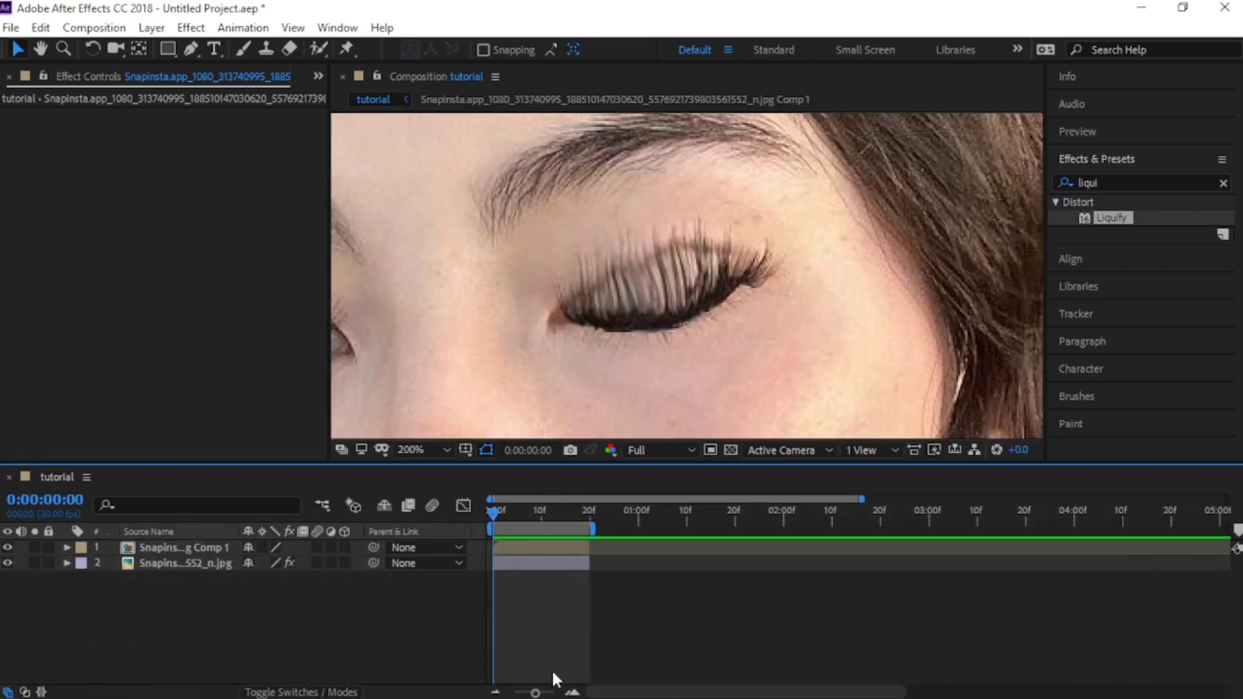
Extend the work area and both layers' out-points to about one second.
left_click(572, 692)
left_click(573, 692)
left_click(494, 692)
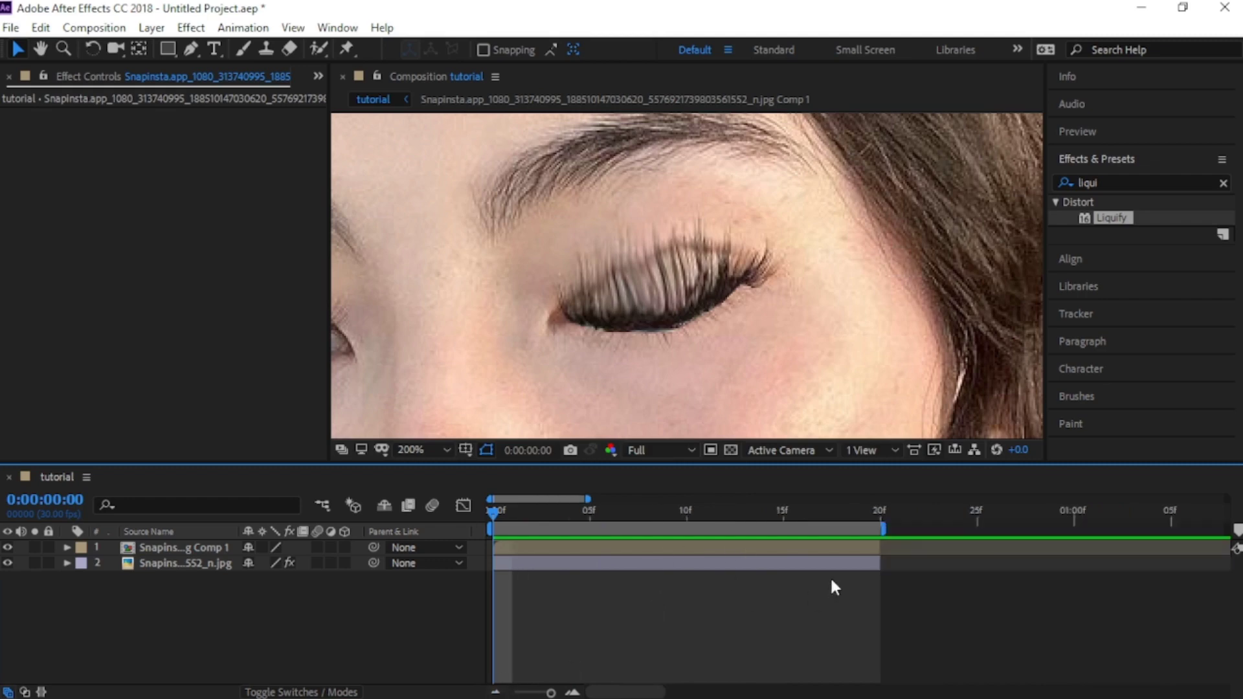
left_click_drag(889, 528, 1098, 530)
left_click_drag(878, 548, 1036, 546)
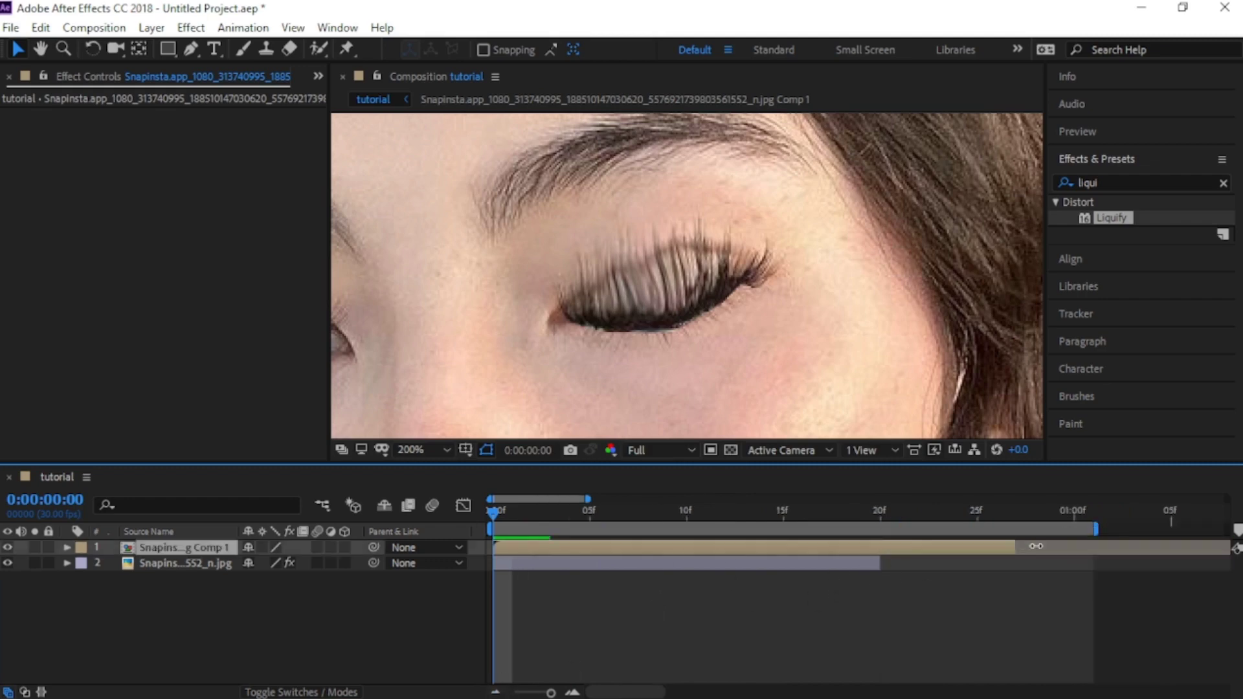
left_click_drag(880, 564, 1111, 564)
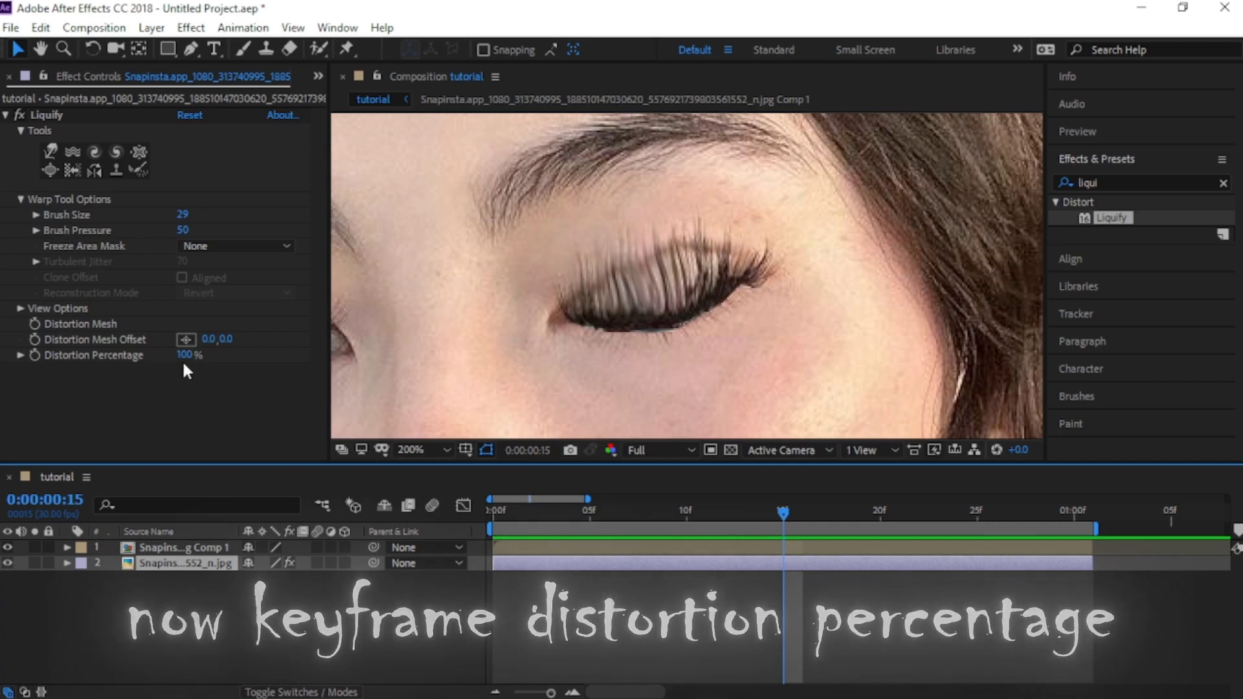
Keyframe Distortion Percentage at 100% on frame 15, 0% at frame 0, and 0% at the last frame.
left_click(35, 355)
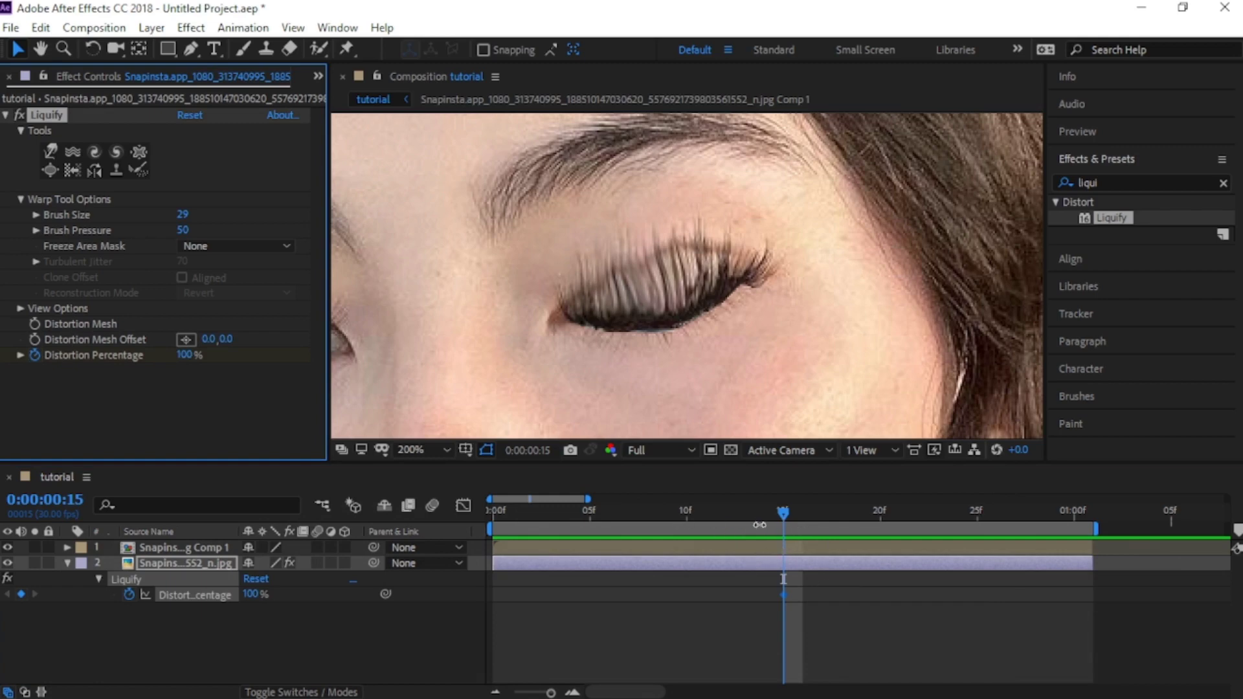
left_click_drag(760, 526, 506, 549)
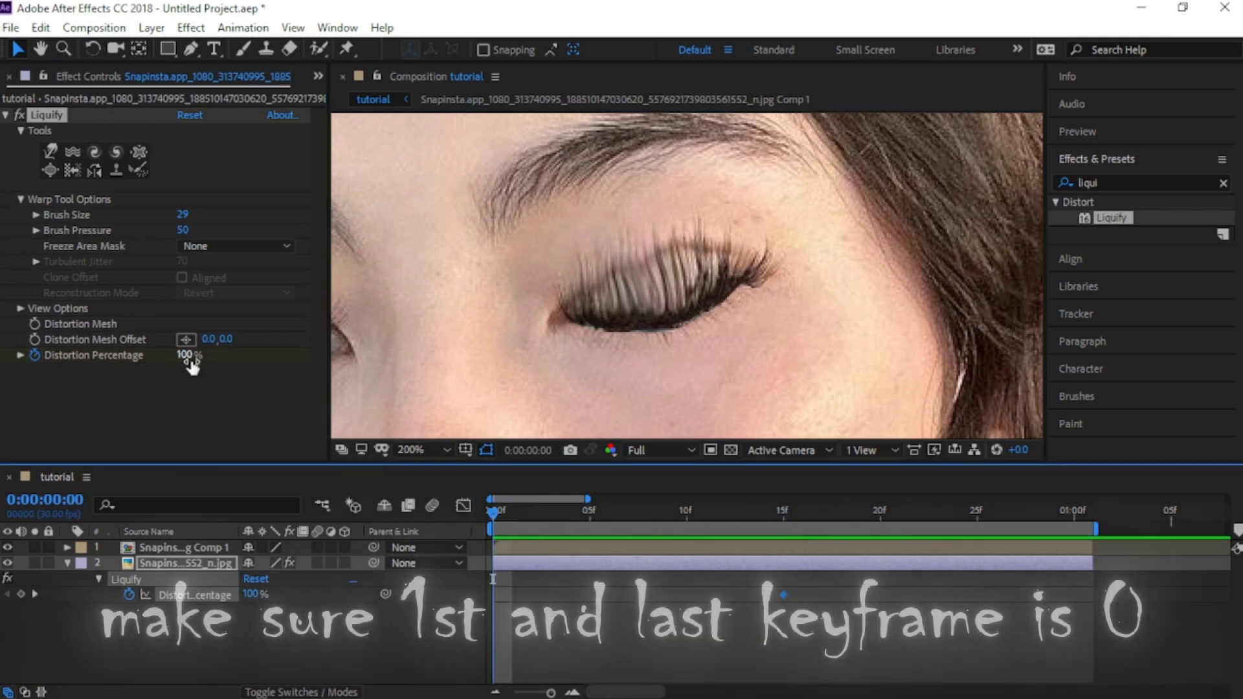
left_click_drag(191, 366, 180, 360)
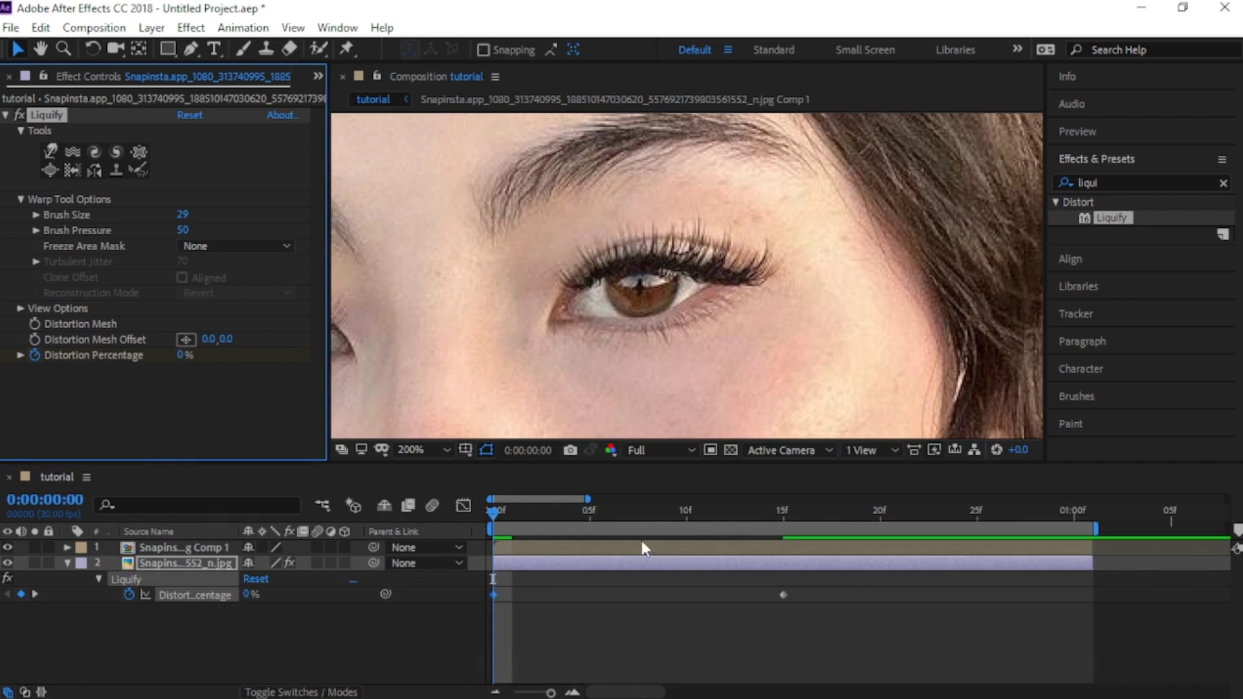
left_click_drag(534, 512, 898, 515)
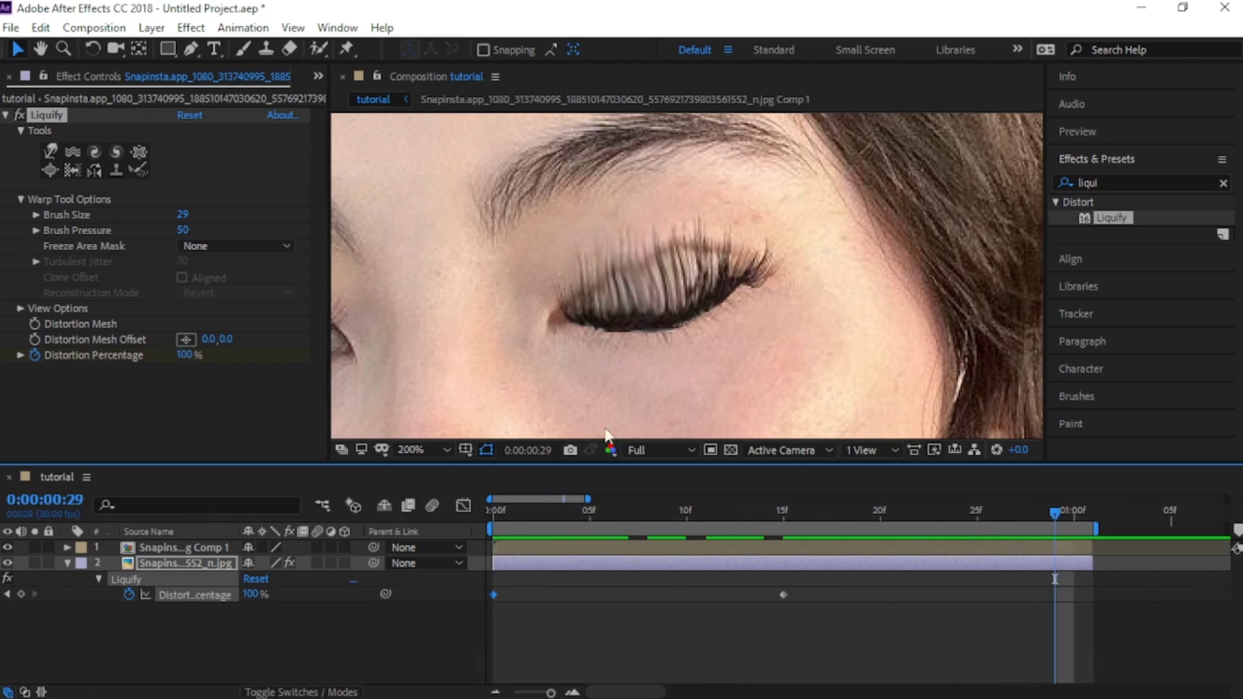
type("0")
key("Return")
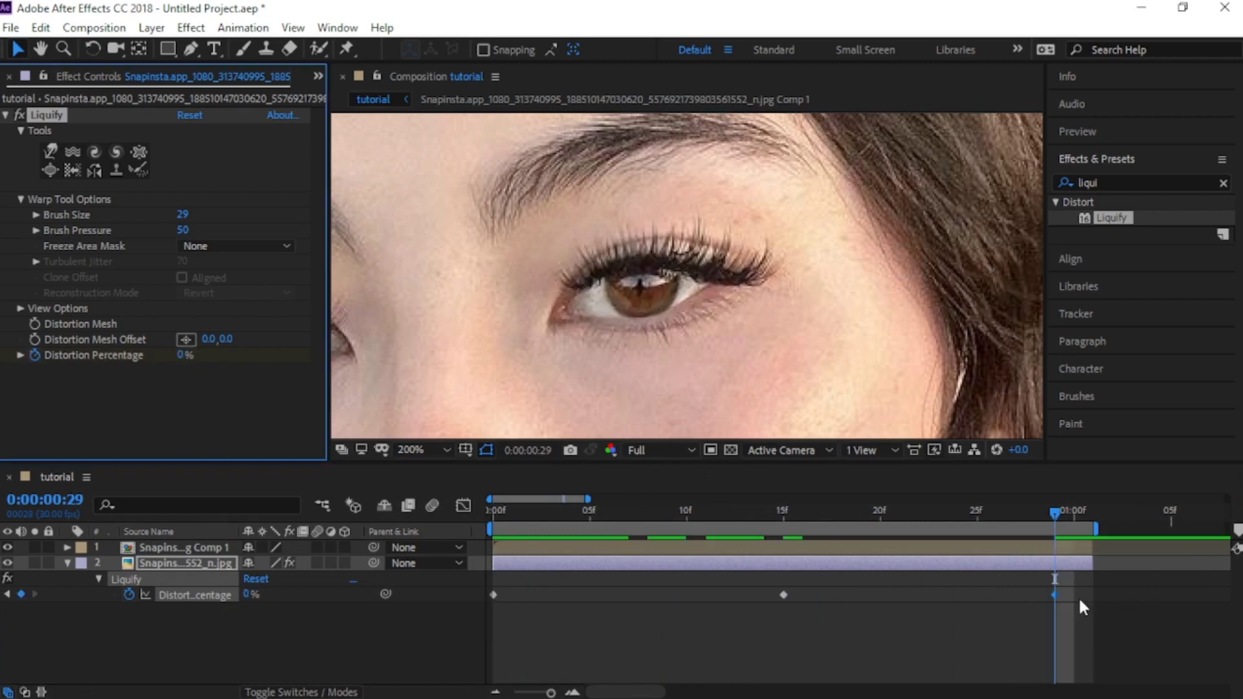
left_click_drag(1055, 594, 1093, 594)
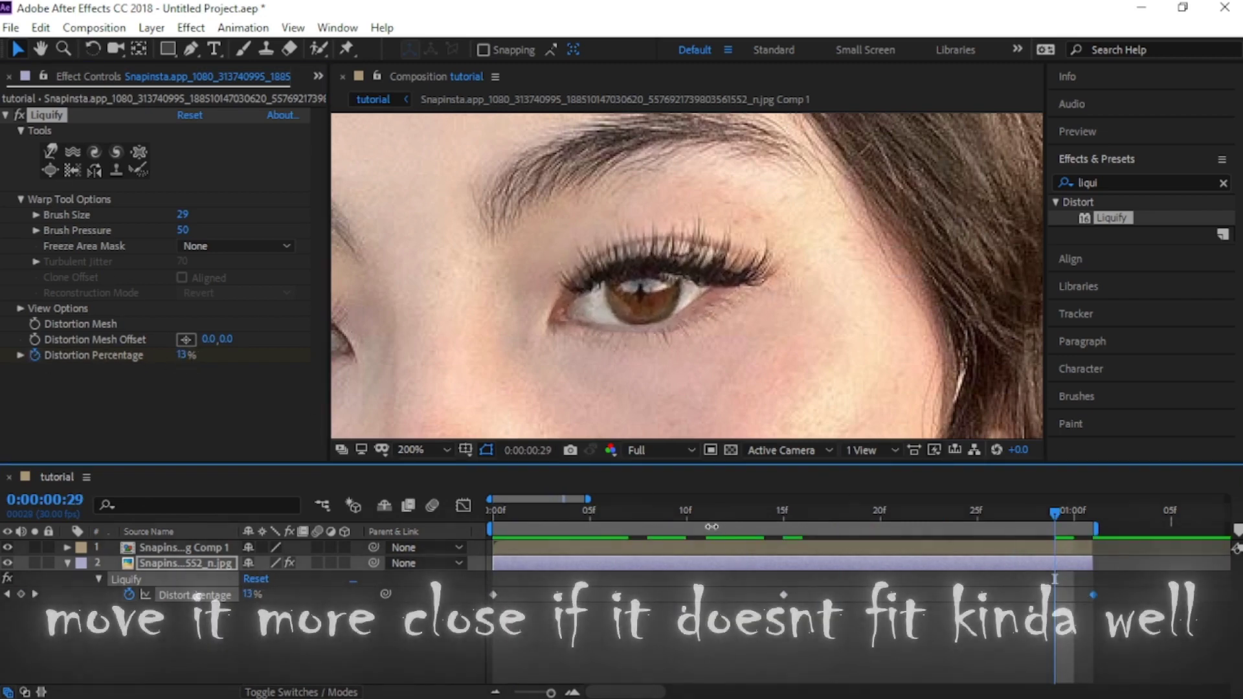
Preview the current blink animation.
left_click(723, 506)
key("space")
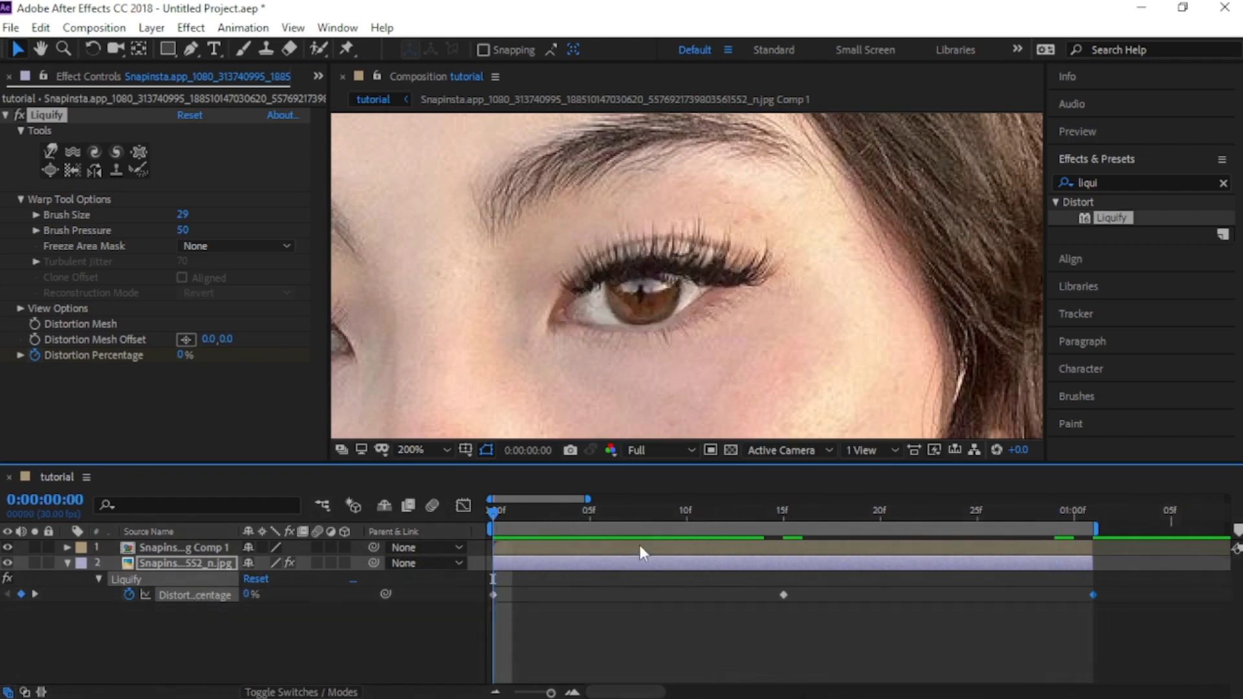
key("space")
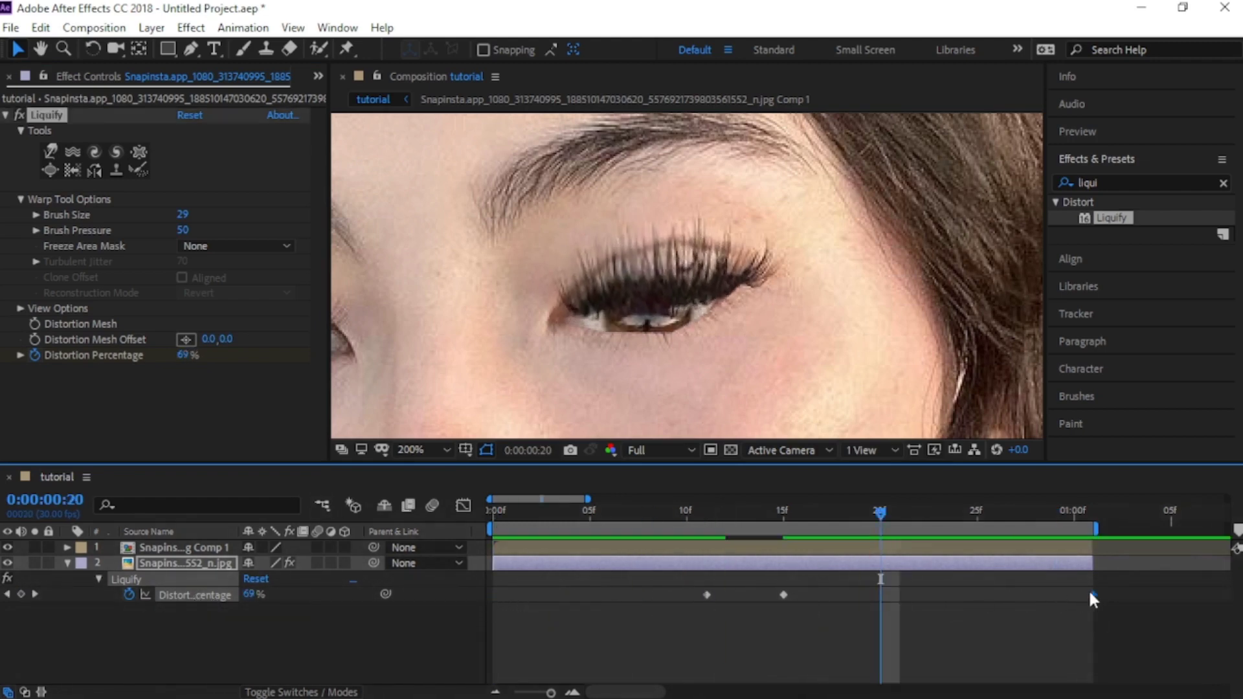
Move the 0% keyframes to about frames 11 and 19 around the peak, then preview again.
left_click_drag(1093, 594, 861, 594)
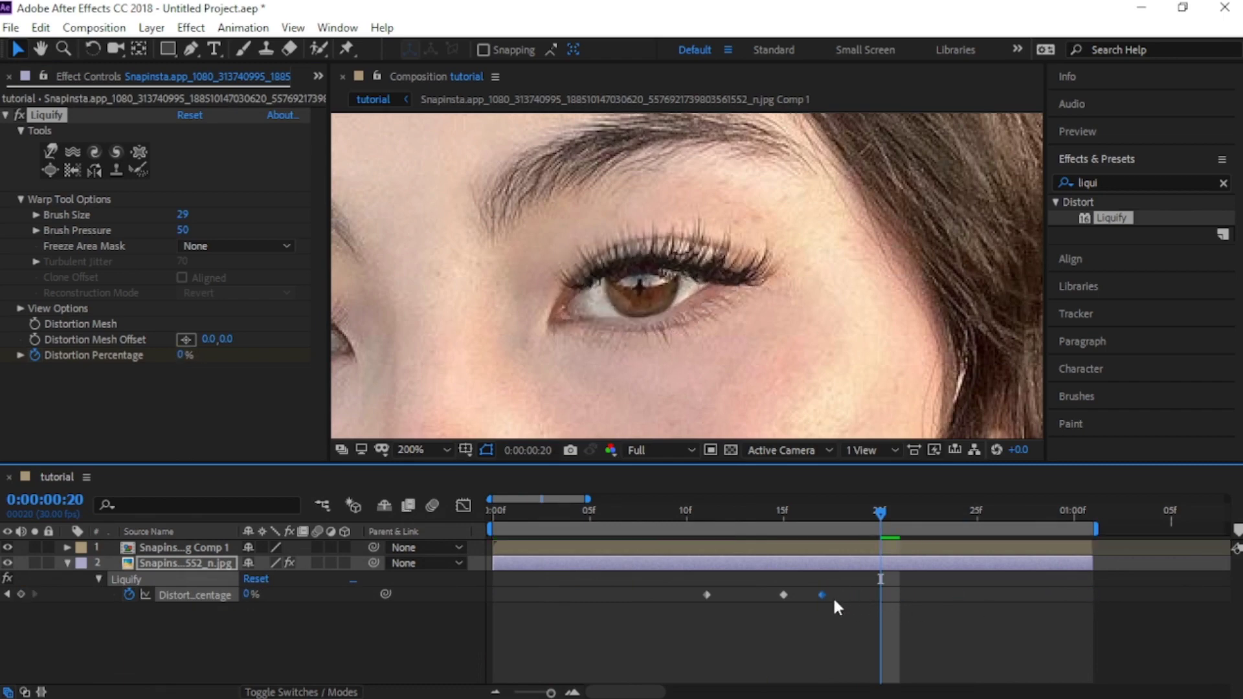
left_click_drag(708, 595, 746, 594)
left_click(609, 511)
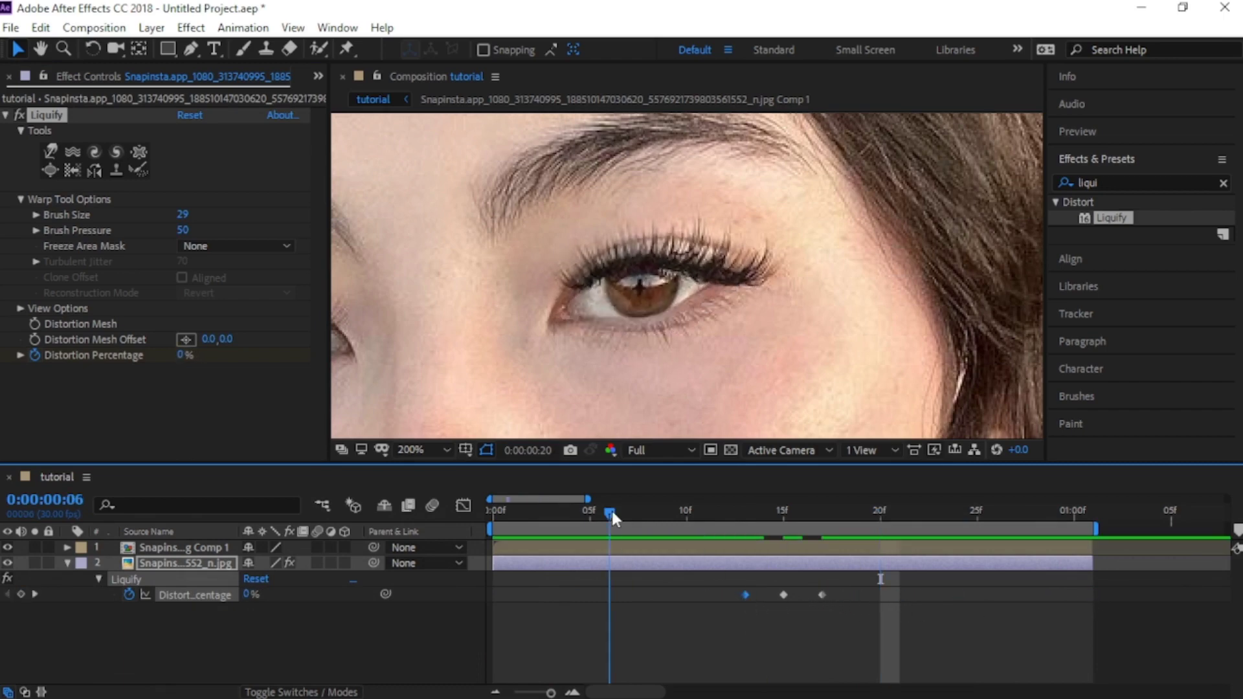
left_click(765, 521)
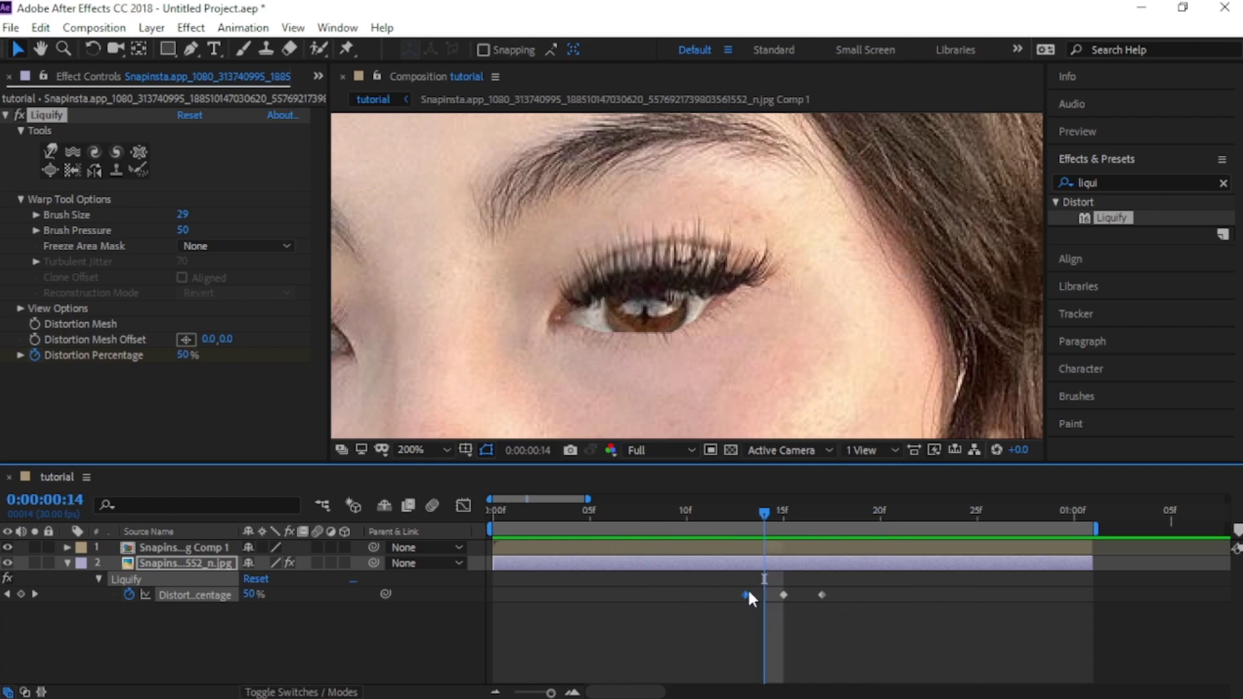
left_click_drag(746, 594, 707, 595)
left_click_drag(841, 594, 861, 594)
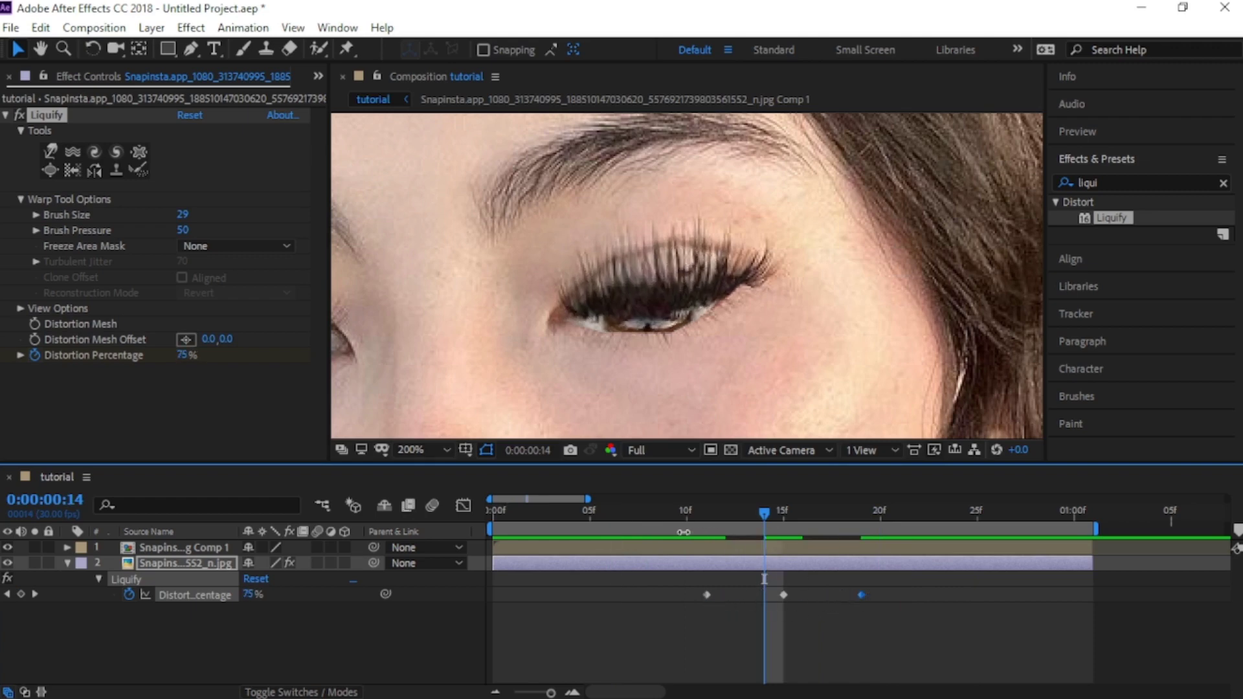
key("space")
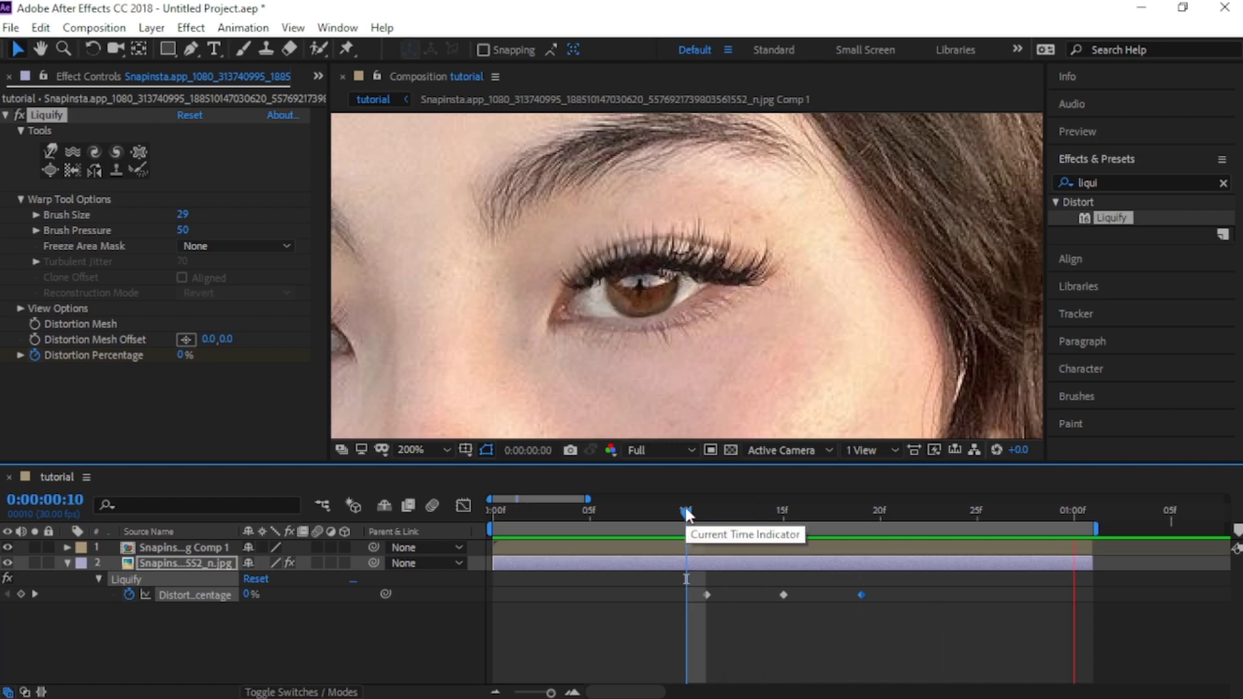
key("space")
Turn off motion blur on the photo layer and apply Easy Ease to all three distortion keyframes.
left_click(318, 562)
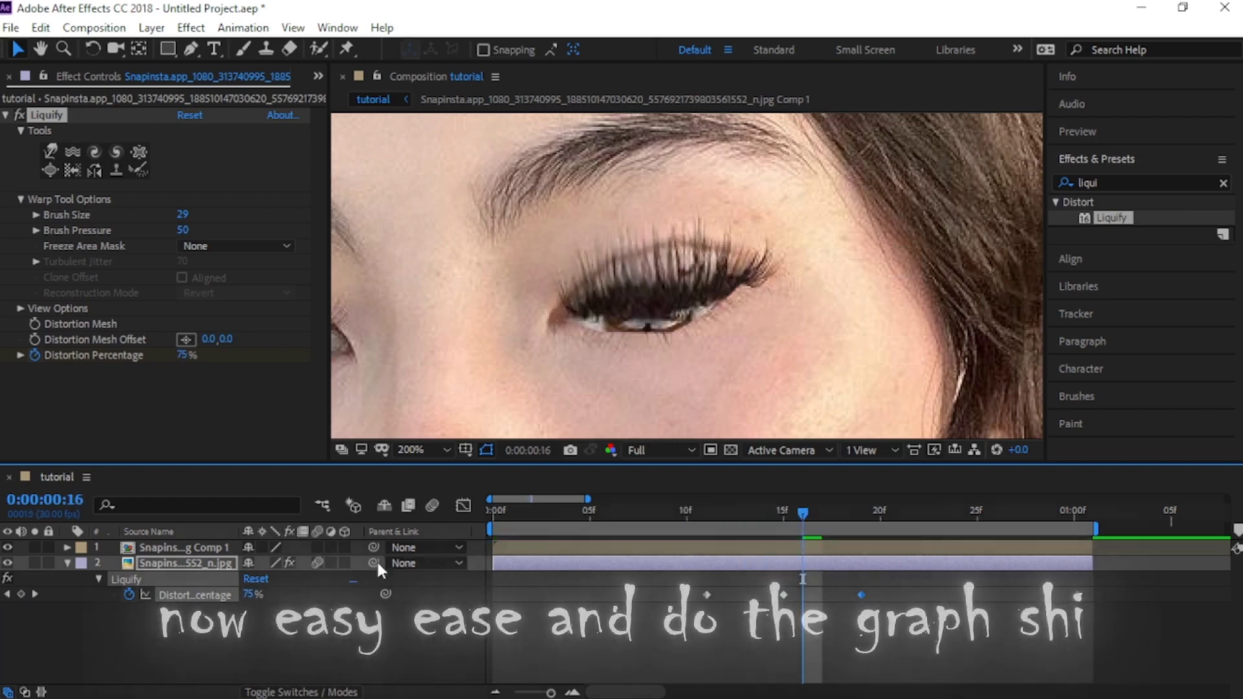
key("space")
key("space")
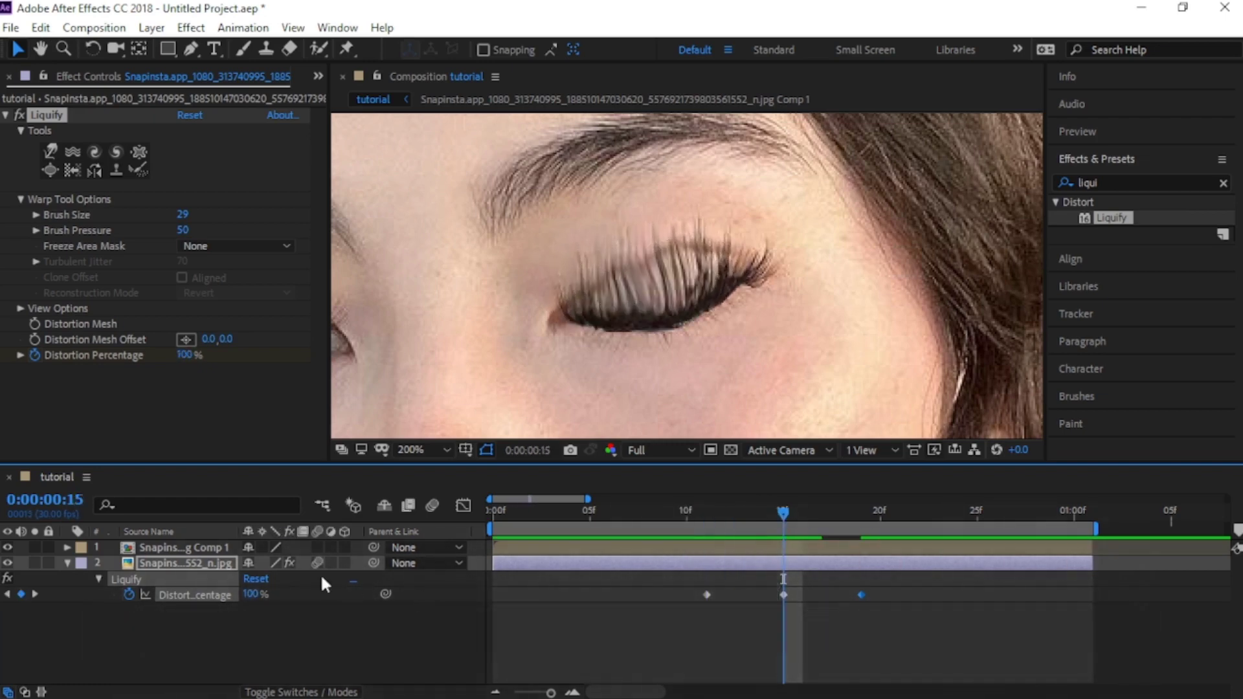
left_click(318, 563)
left_click_drag(907, 581, 623, 596)
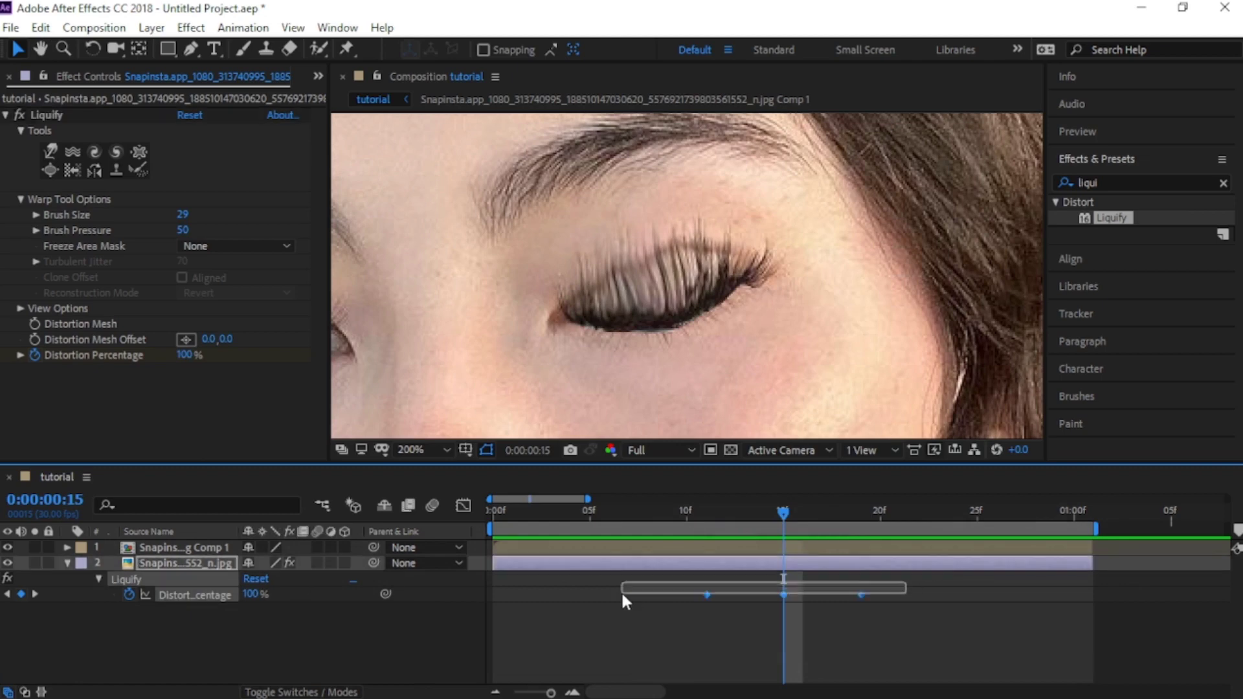
key("F9")
In the Graph Editor, pull the Bezier handles inward to sharpen the 100% peak, then scrub to check.
left_click(464, 505)
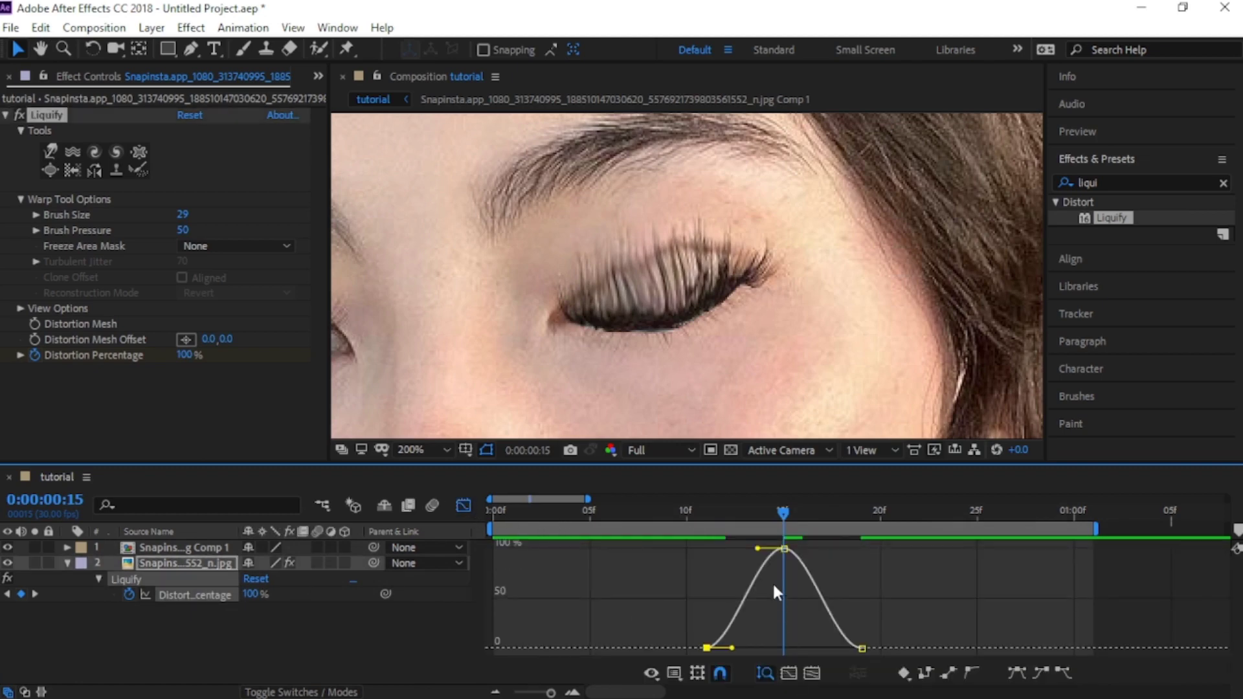
left_click_drag(808, 548, 801, 604)
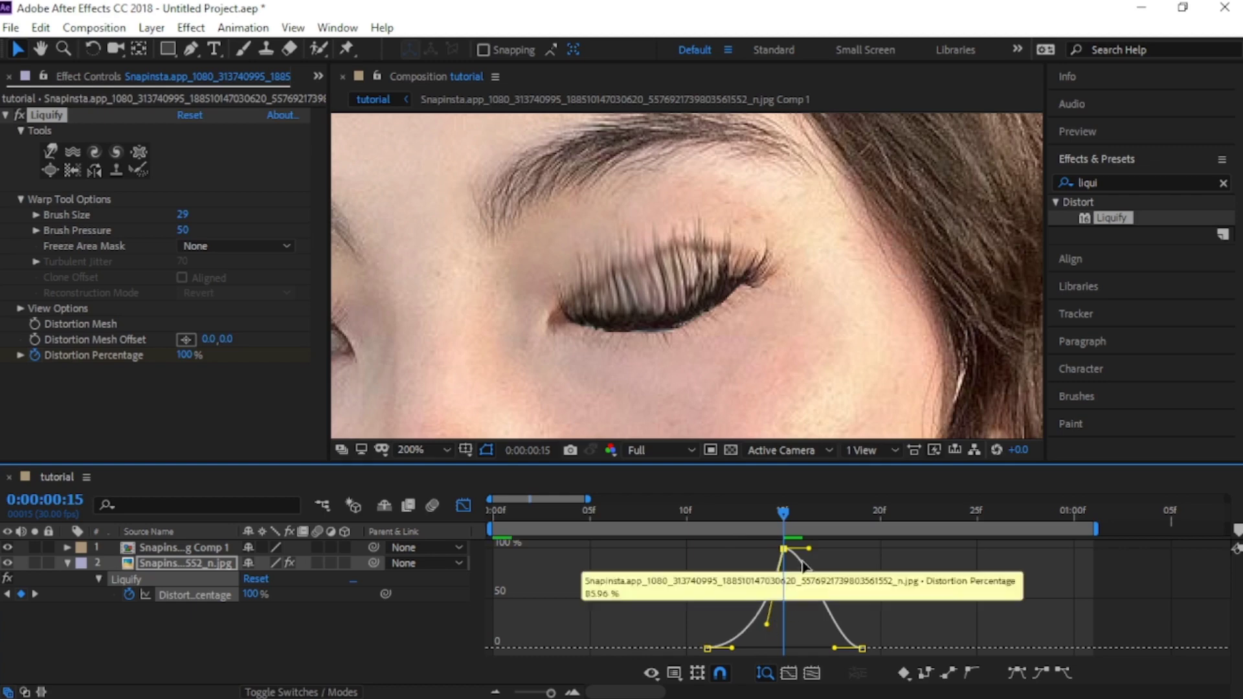
left_click(680, 517)
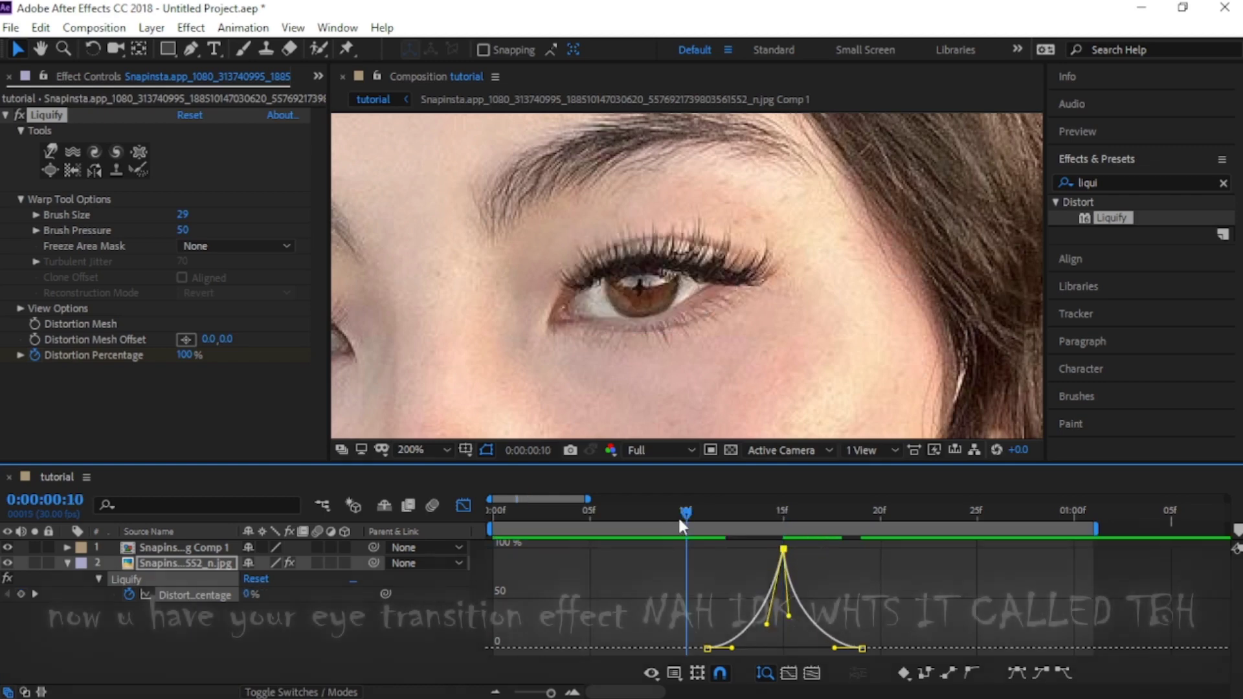
left_click_drag(678, 518, 764, 518)
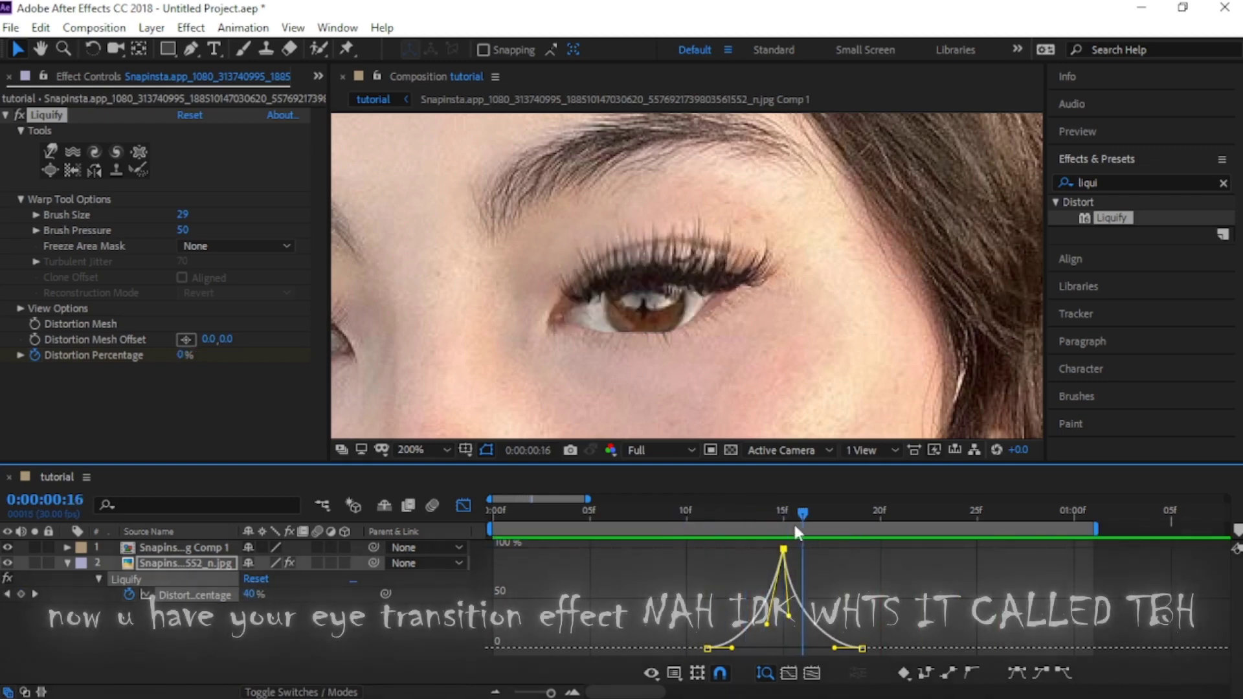
scroll(449, 410, "down", 2)
Fit the selfie in the viewer, close the Graph Editor, collapse the layer, and play the blink.
left_click(427, 449)
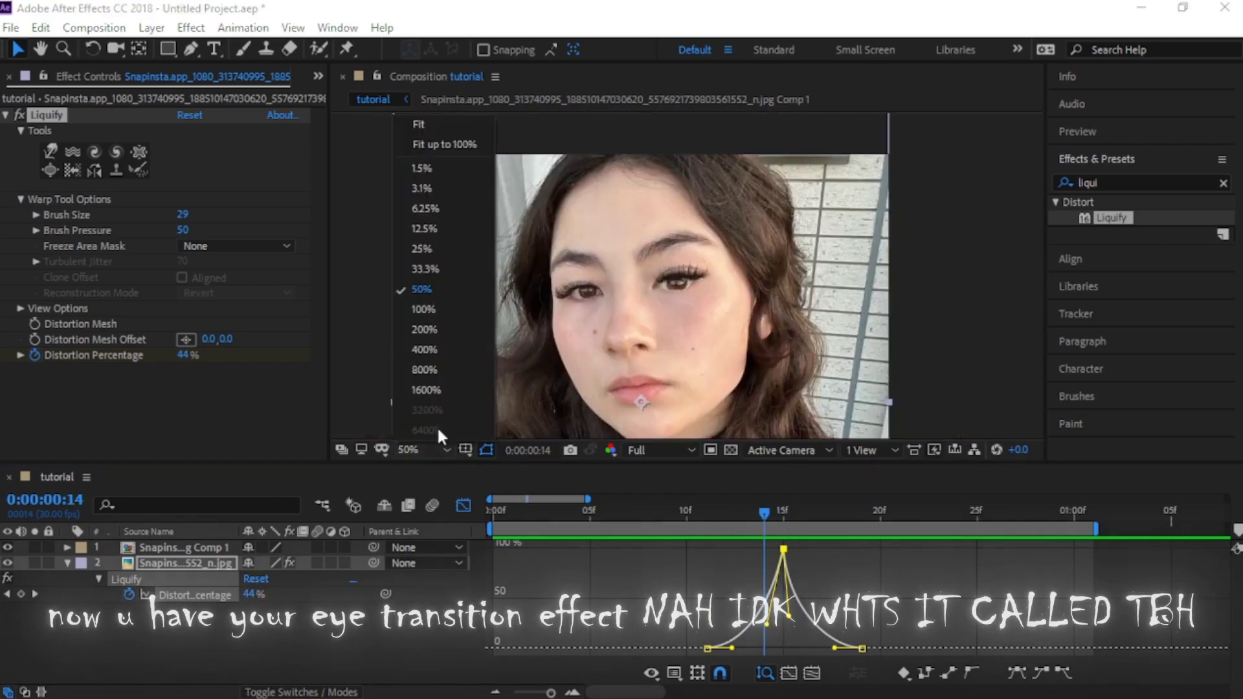
left_click(437, 138)
left_click(464, 505)
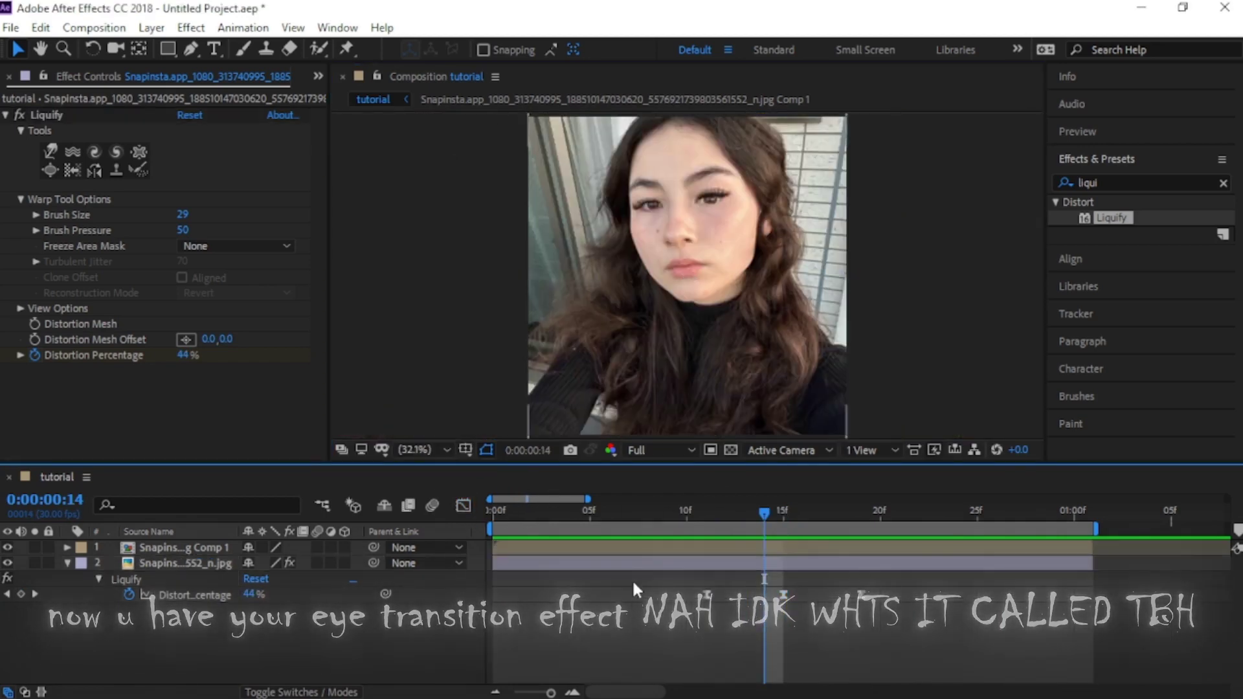
left_click(501, 521)
key("space")
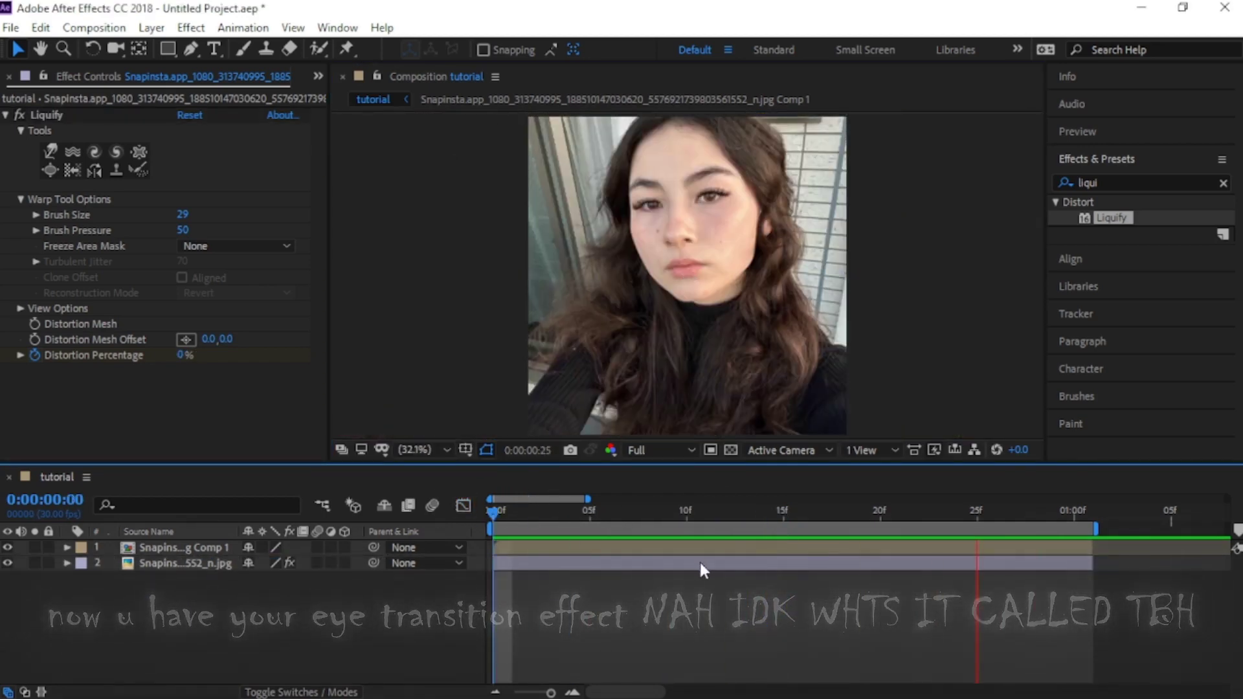
key("space")
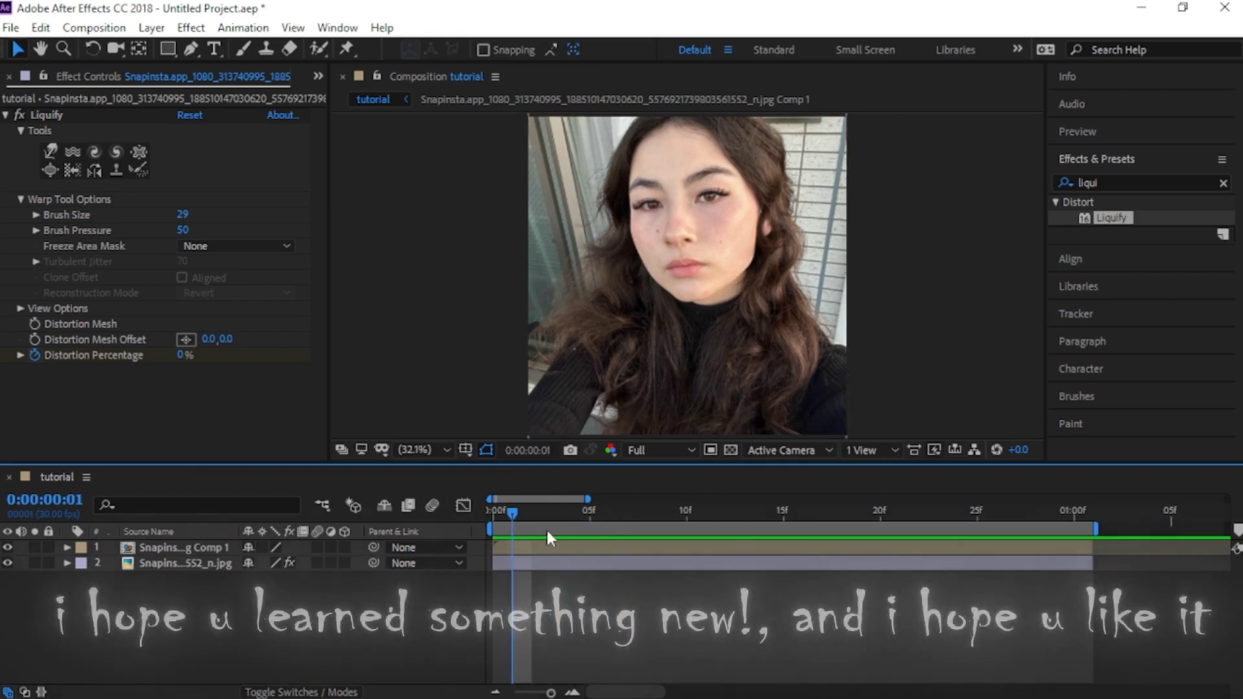
key("Home")
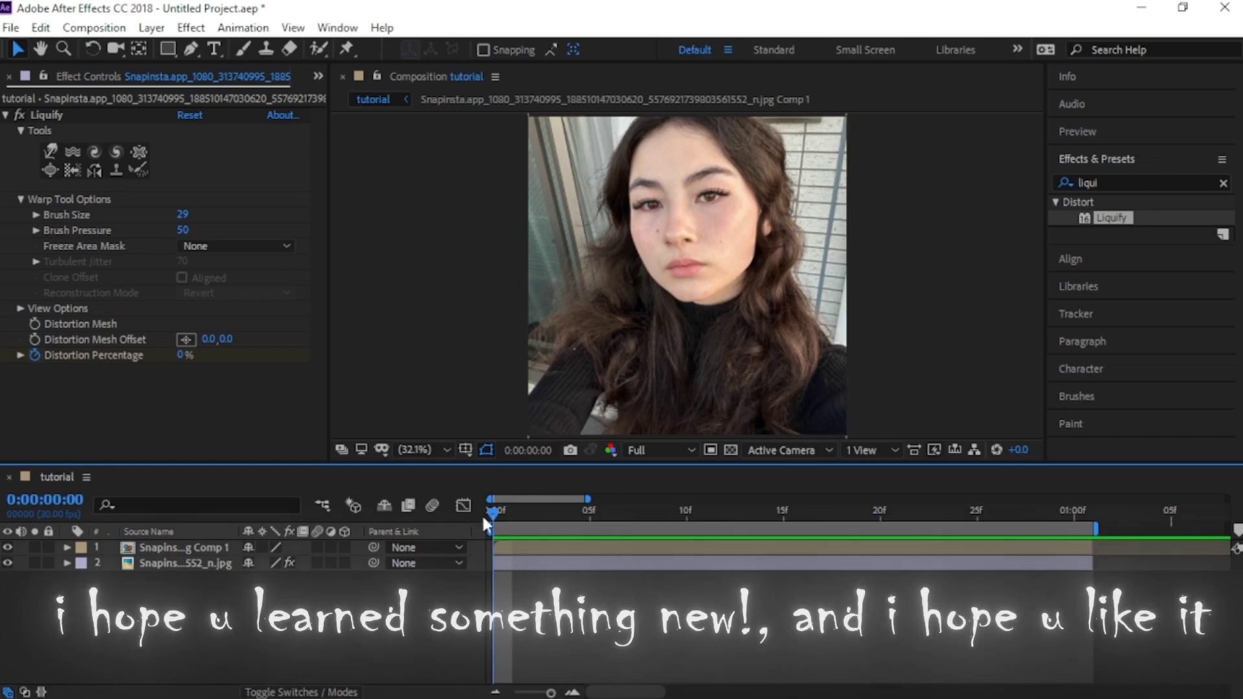